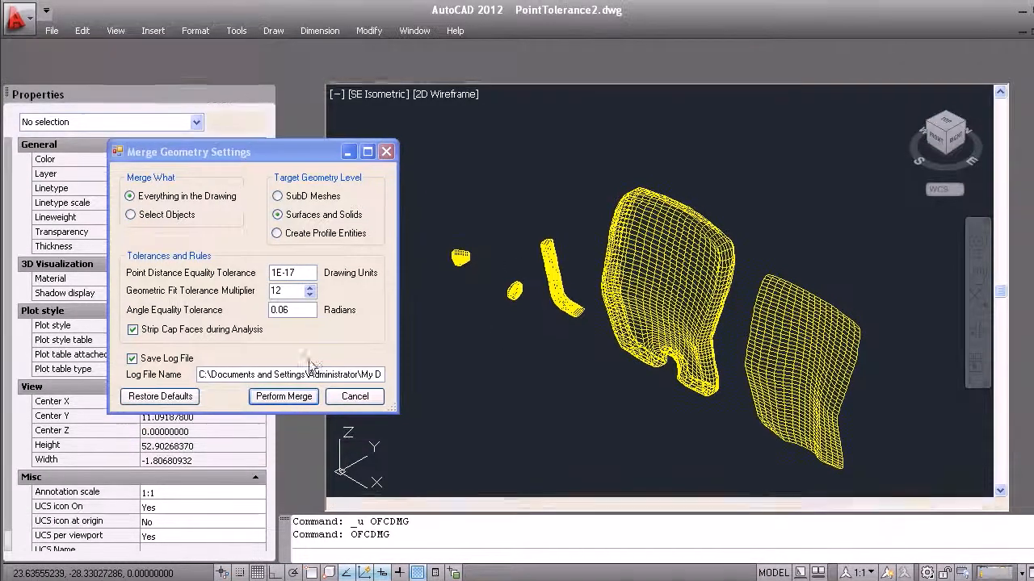
Merge everything in the drawing into surfaces and solids with a point distance equality tolerance of 1E-17 and a geometric fit multiplier of 12
{"action": "left_click", "coordinate": [264, 397]}
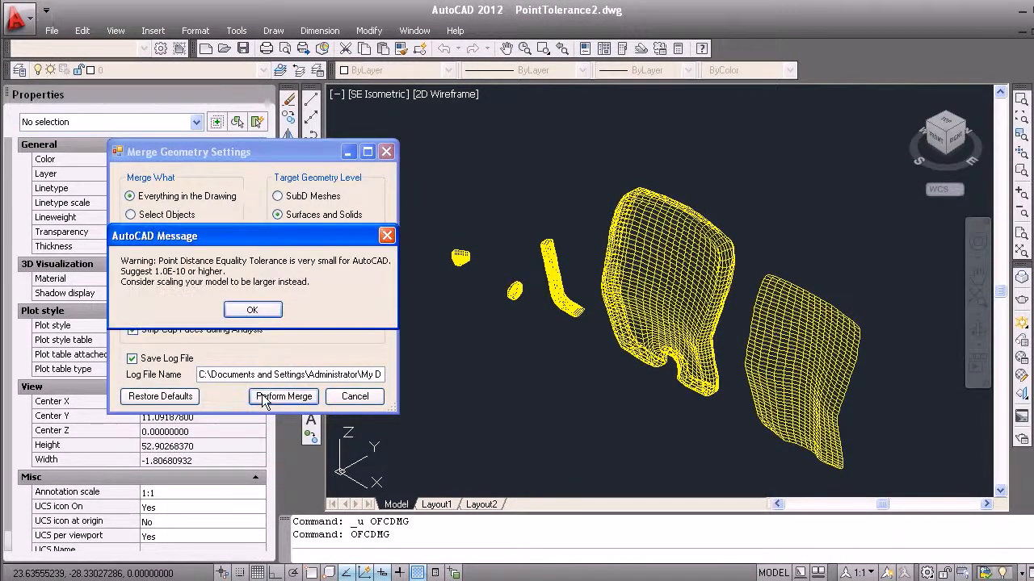
{"action": "left_click", "coordinate": [244, 313]}
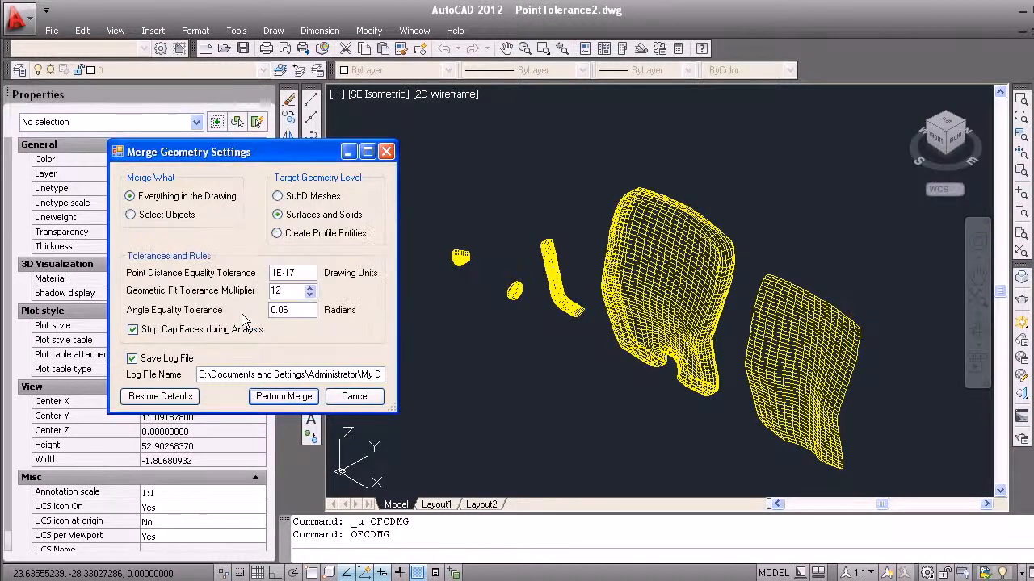
{"action": "left_click", "coordinate": [260, 401]}
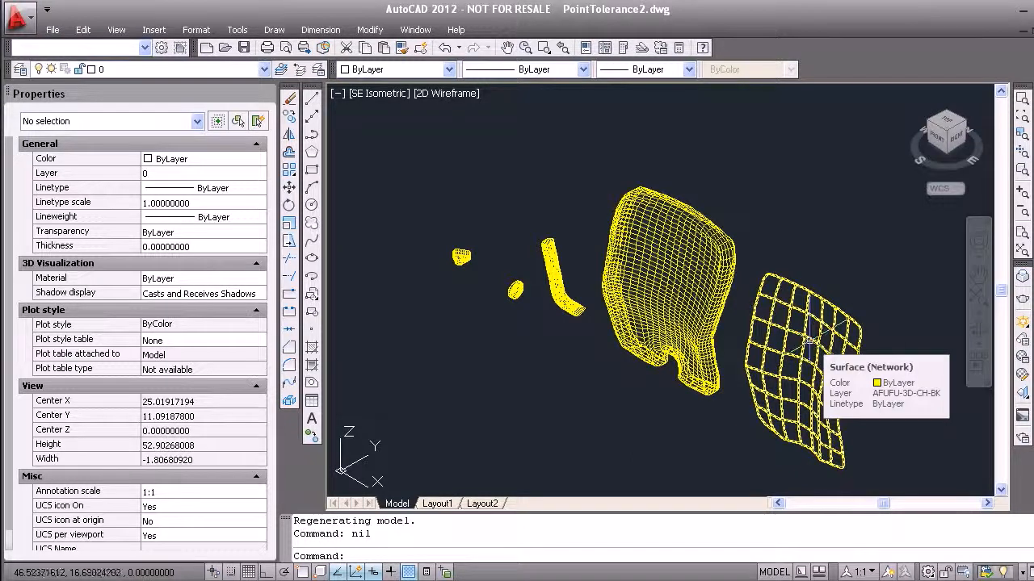
Inspect the merged chair parts up close, checking the back panel, bent tube, round disc and triangular cup for separate surfaces and meshes
{"action": "mouse_move", "coordinate": [699, 292]}
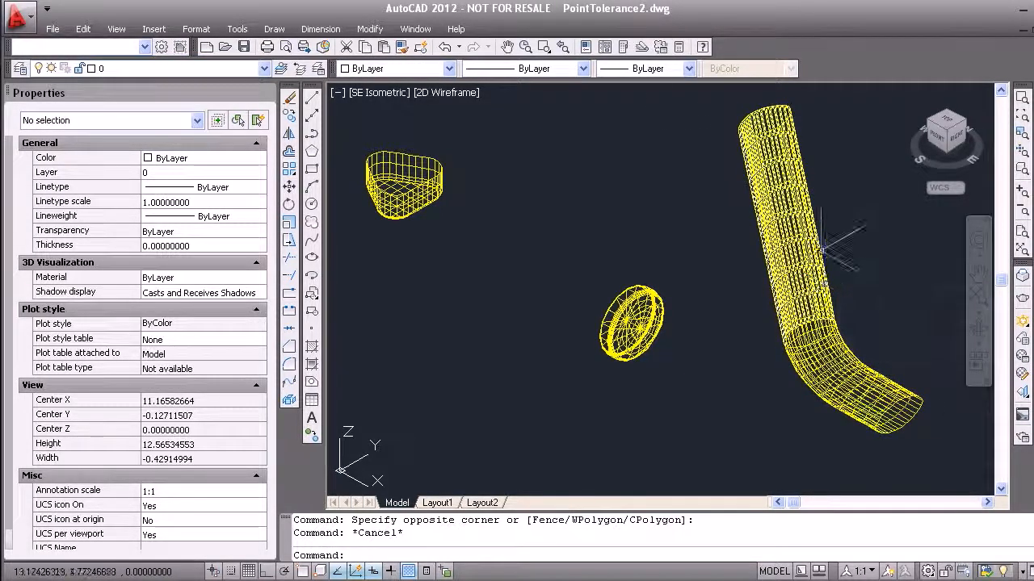
{"action": "scroll", "coordinate": [777, 128], "scroll_direction": "up", "scroll_amount": 4}
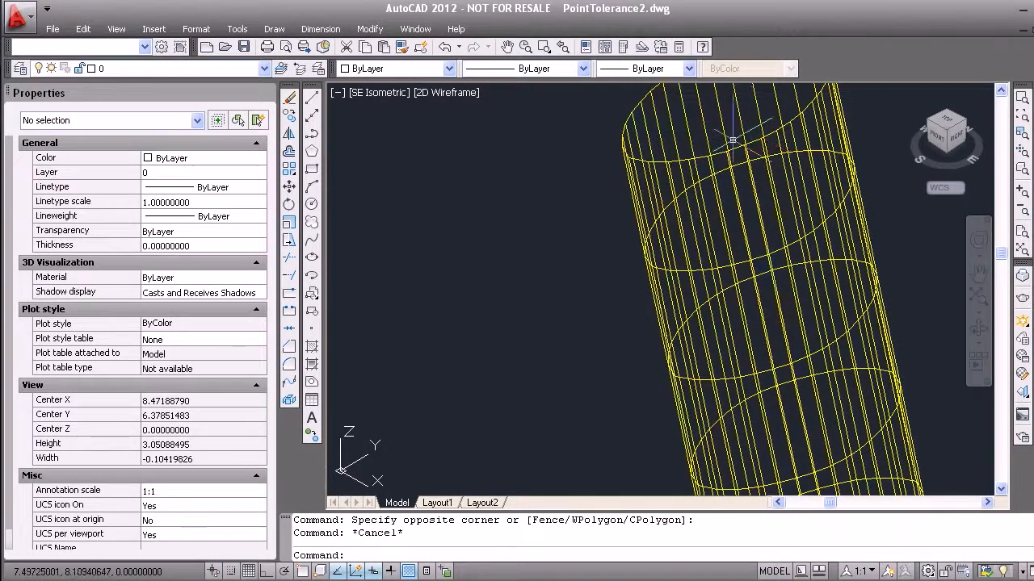
{"action": "scroll", "coordinate": [646, 270], "scroll_direction": "down", "scroll_amount": 8}
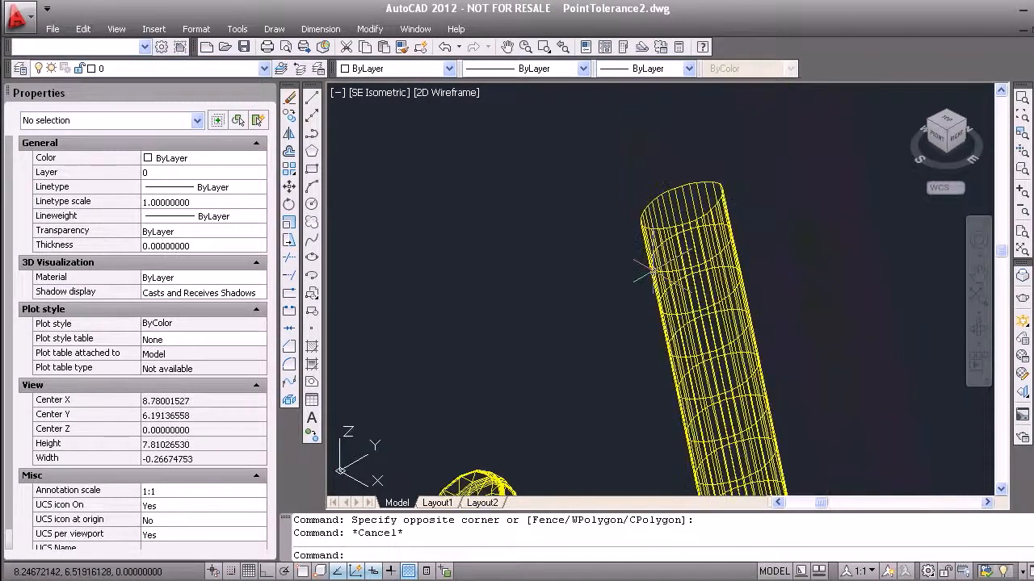
{"action": "scroll", "coordinate": [559, 414], "scroll_direction": "up", "scroll_amount": 6}
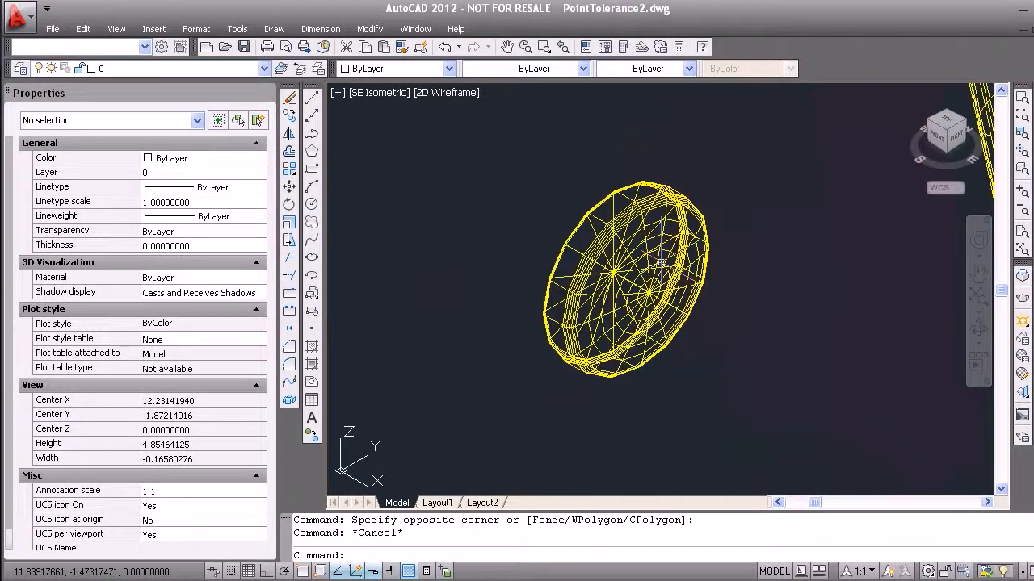
{"action": "mouse_move", "coordinate": [647, 259]}
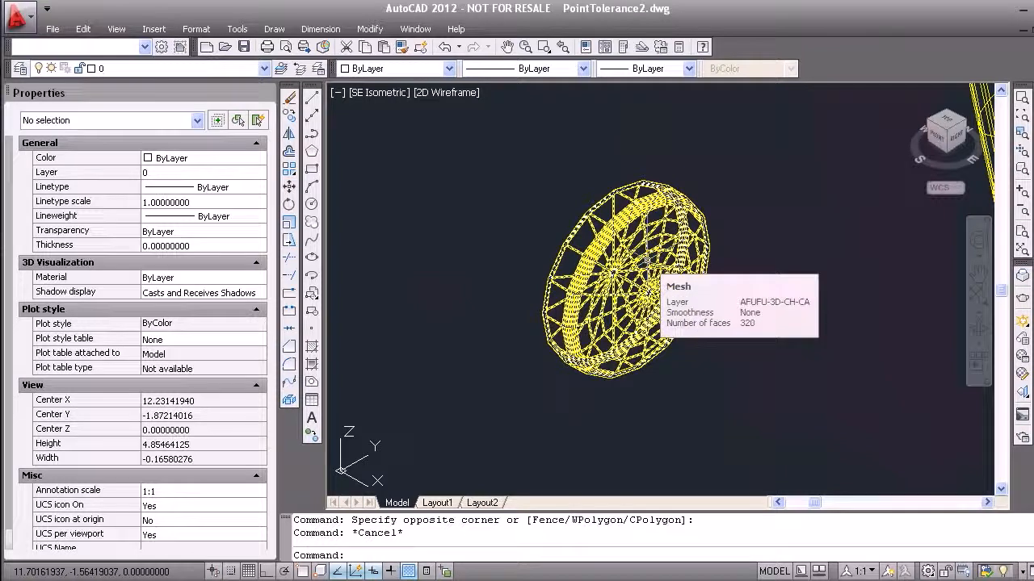
{"action": "scroll", "coordinate": [648, 259], "scroll_direction": "down", "scroll_amount": 4}
{"action": "scroll", "coordinate": [648, 259], "scroll_direction": "down", "scroll_amount": 2}
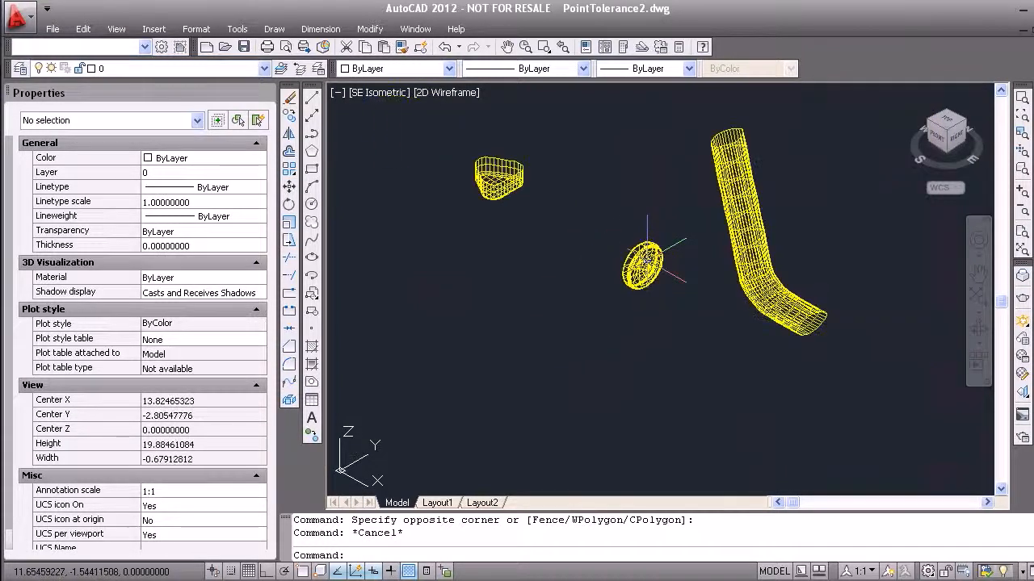
{"action": "scroll", "coordinate": [517, 146], "scroll_direction": "up", "scroll_amount": 7}
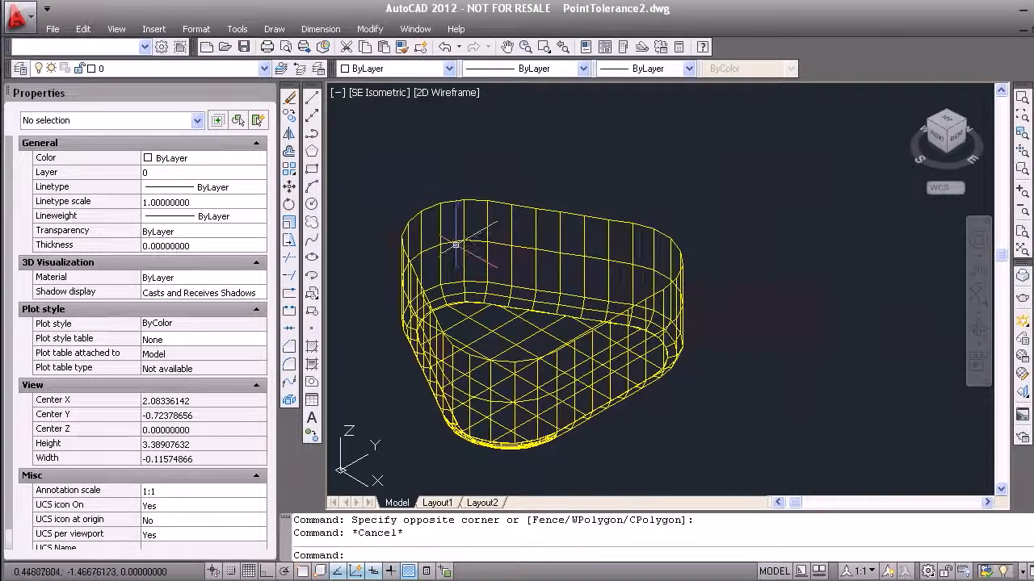
{"action": "mouse_move", "coordinate": [453, 241]}
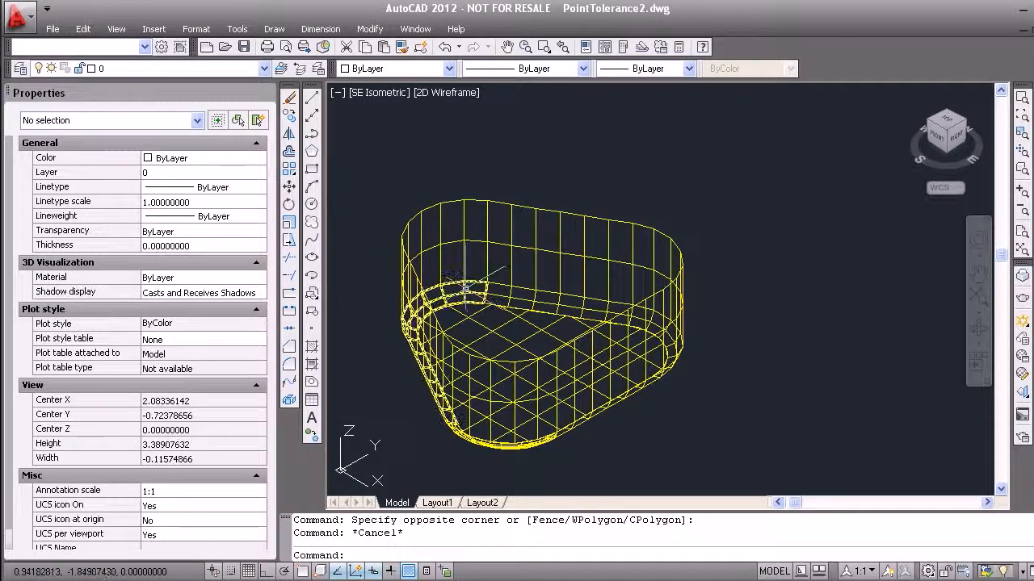
{"action": "mouse_move", "coordinate": [486, 332]}
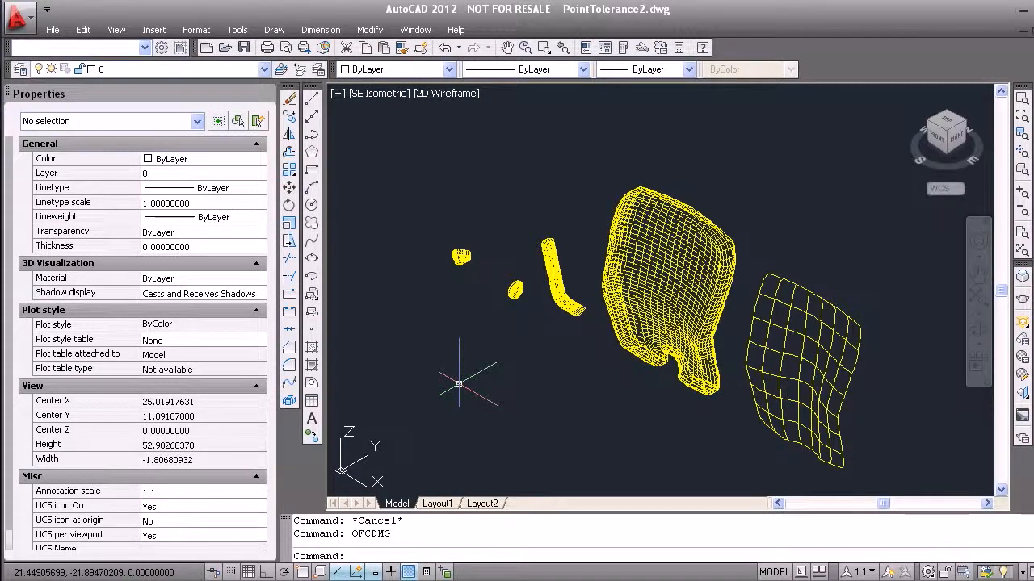
{"action": "key", "text": "Return"}
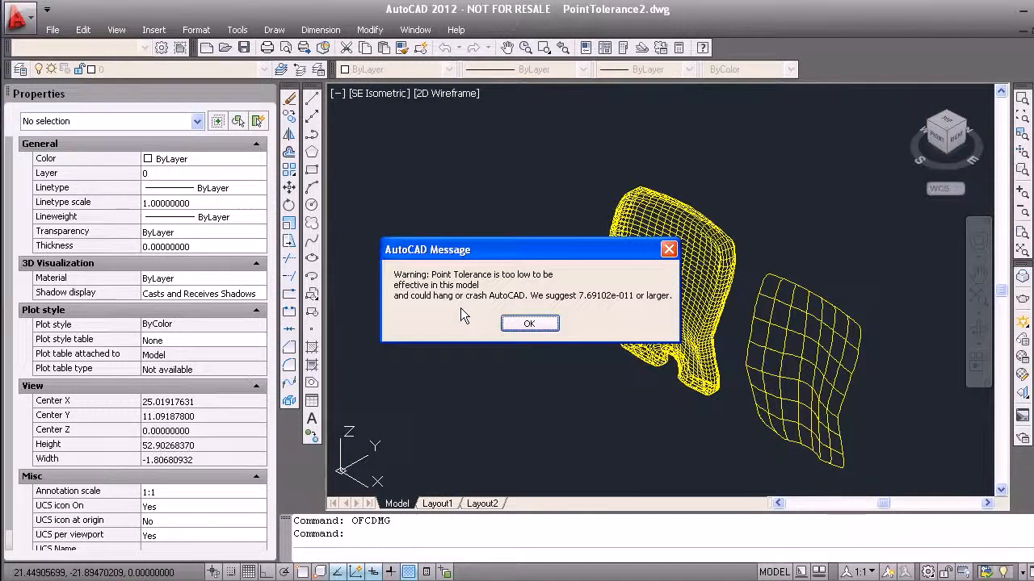
{"action": "left_click", "coordinate": [521, 324]}
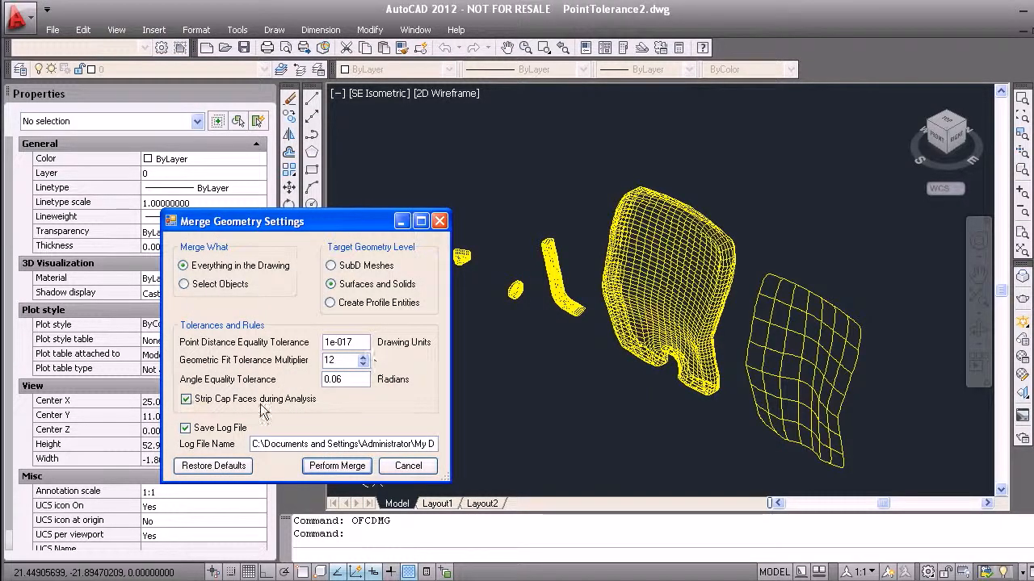
{"action": "left_click", "coordinate": [408, 466]}
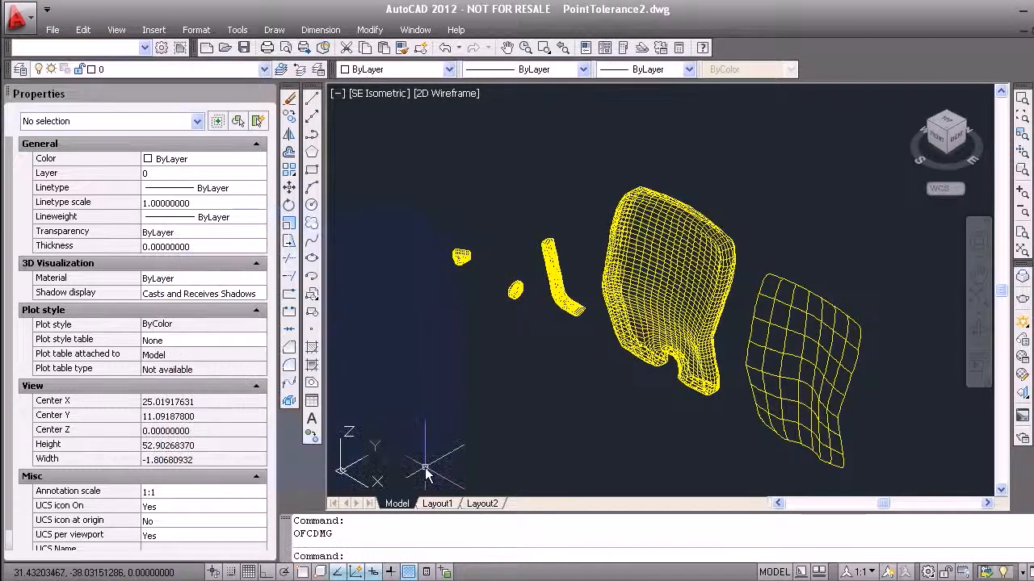
Undo the merge made with the 1E-17 point distance tolerance
{"action": "key", "text": "ctrl+z"}
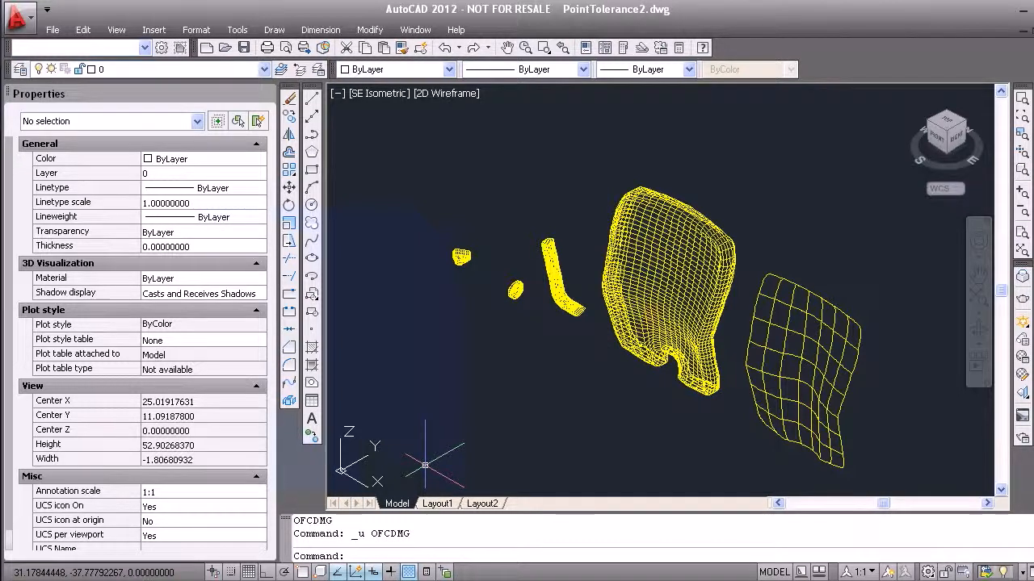
{"action": "key", "text": "ctrl+z"}
{"action": "key", "text": "ctrl+z"}
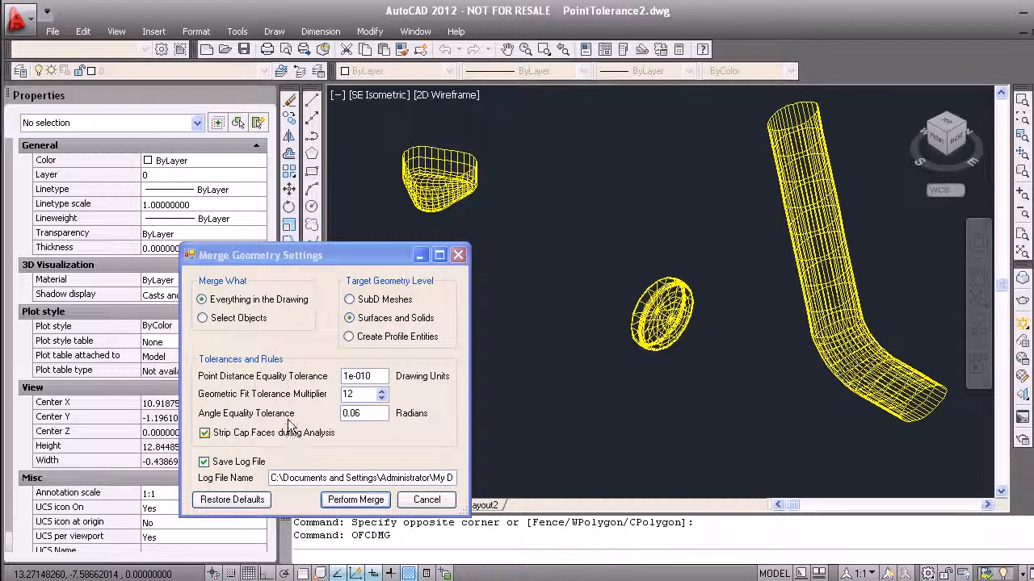
Merge everything in the drawing into surfaces and solids with a point distance equality tolerance of 1e-010
{"action": "left_click", "coordinate": [381, 377]}
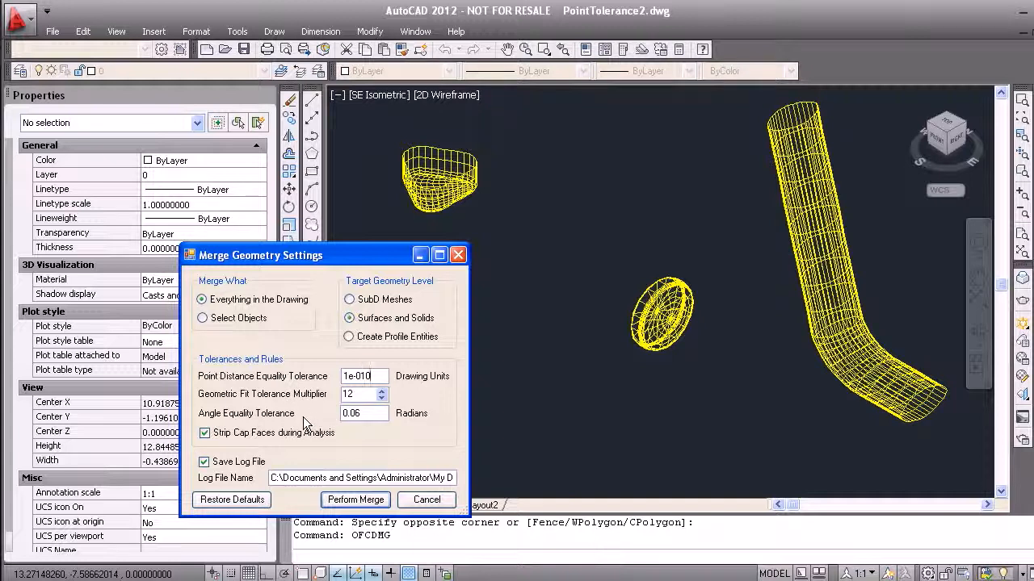
{"action": "left_click", "coordinate": [355, 500]}
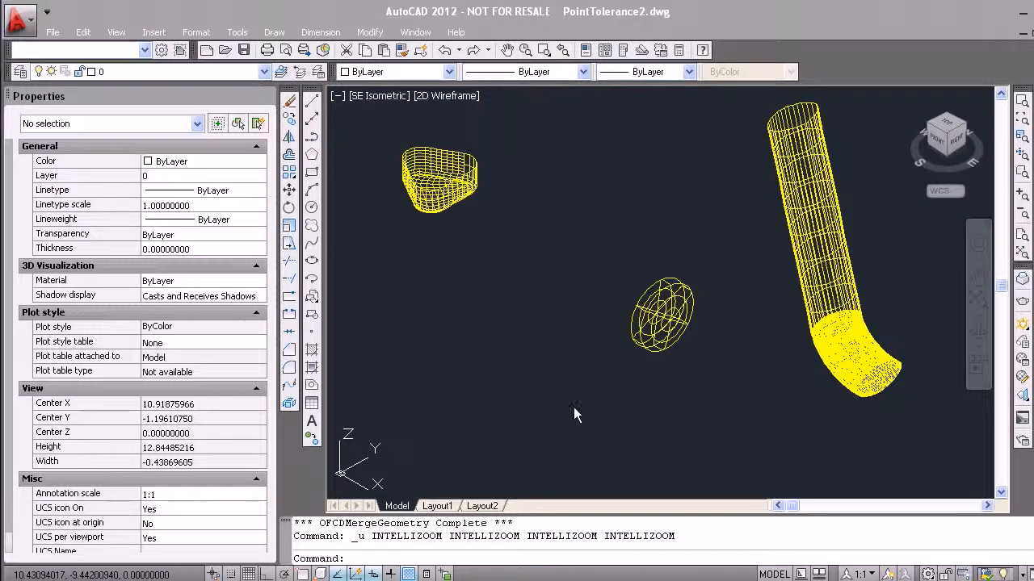
Examine the merged disc and the wall and base surfaces of the triangular cup up close
{"action": "left_click", "coordinate": [574, 407]}
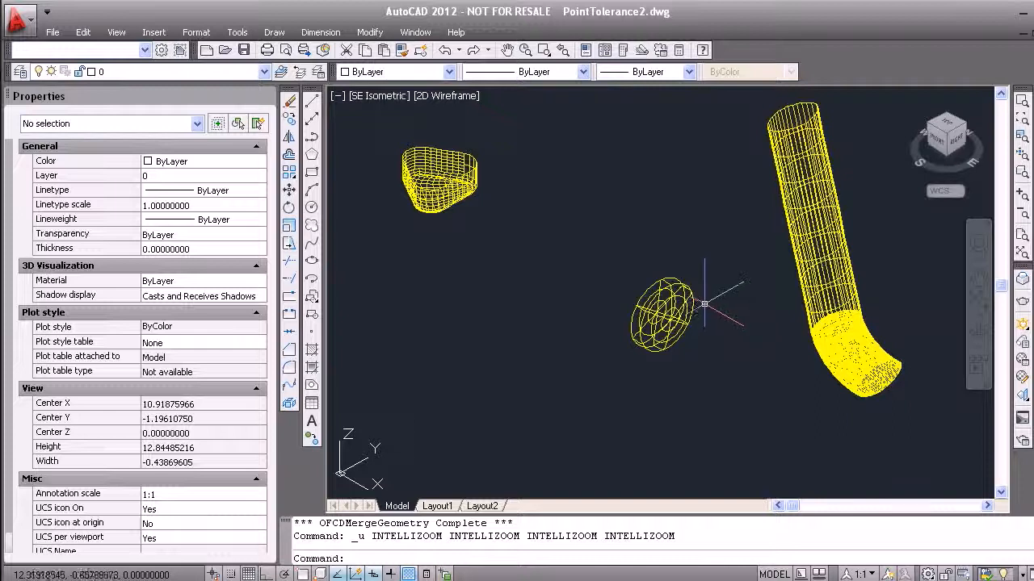
{"action": "mouse_move", "coordinate": [686, 300]}
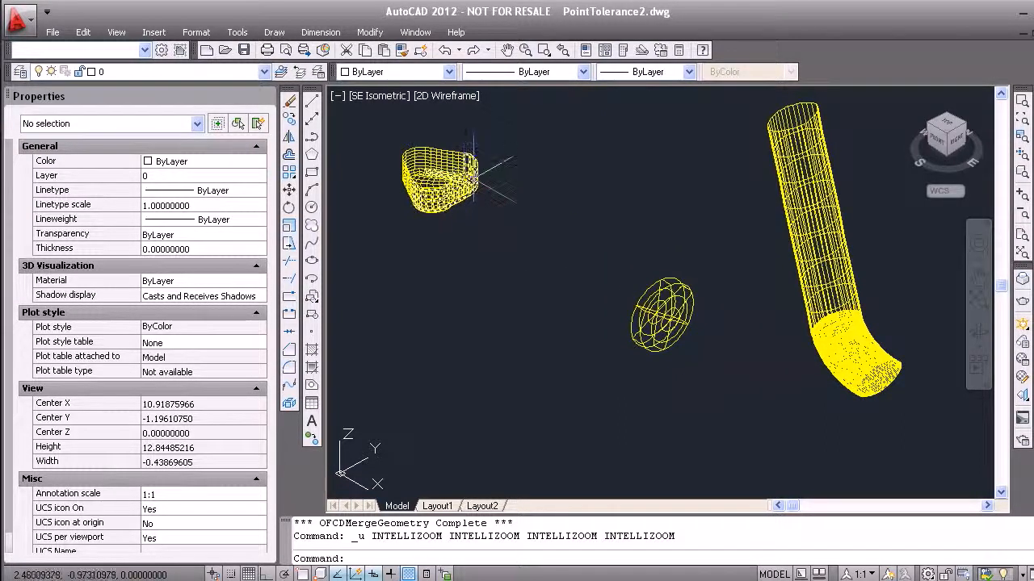
{"action": "scroll", "coordinate": [419, 147], "scroll_direction": "up", "scroll_amount": 2}
{"action": "scroll", "coordinate": [417, 149], "scroll_direction": "up", "scroll_amount": 8}
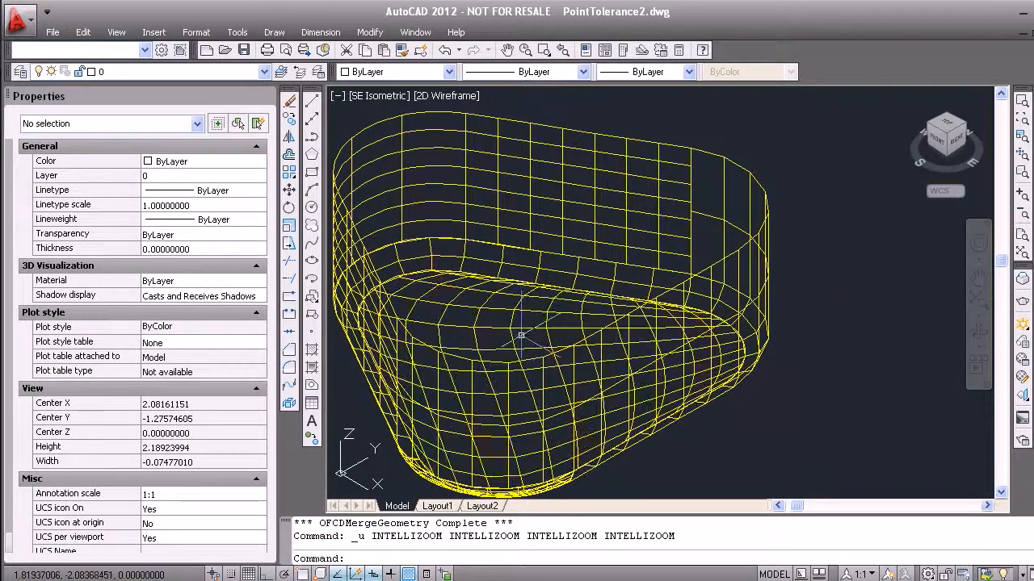
{"action": "mouse_move", "coordinate": [511, 332]}
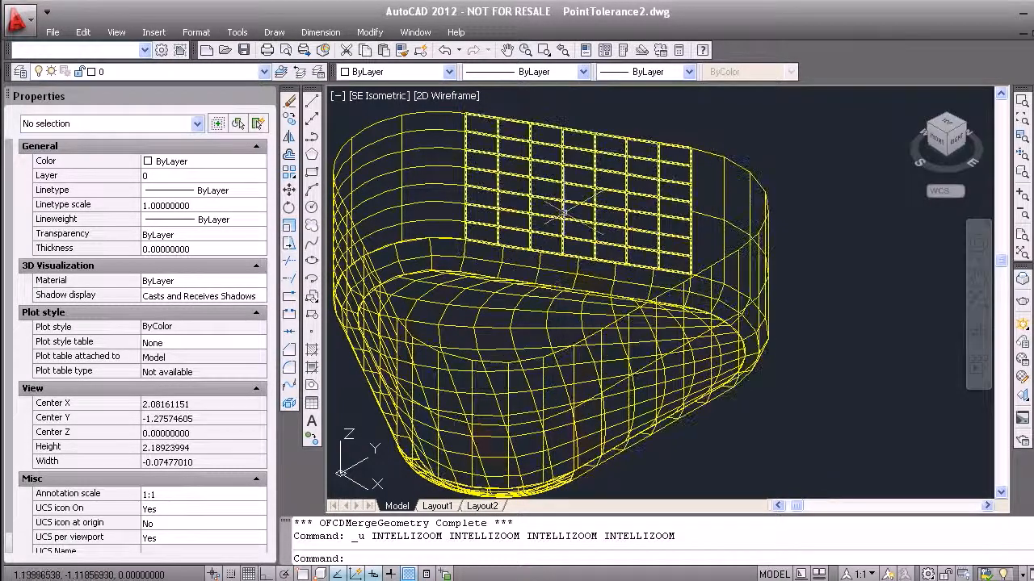
{"action": "left_click", "coordinate": [414, 199]}
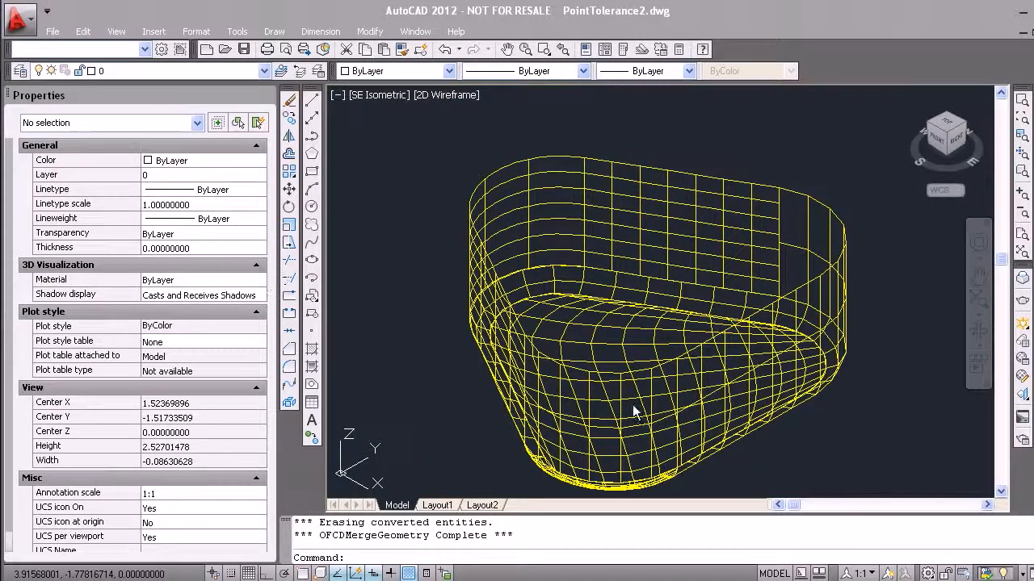
{"action": "mouse_move", "coordinate": [621, 340]}
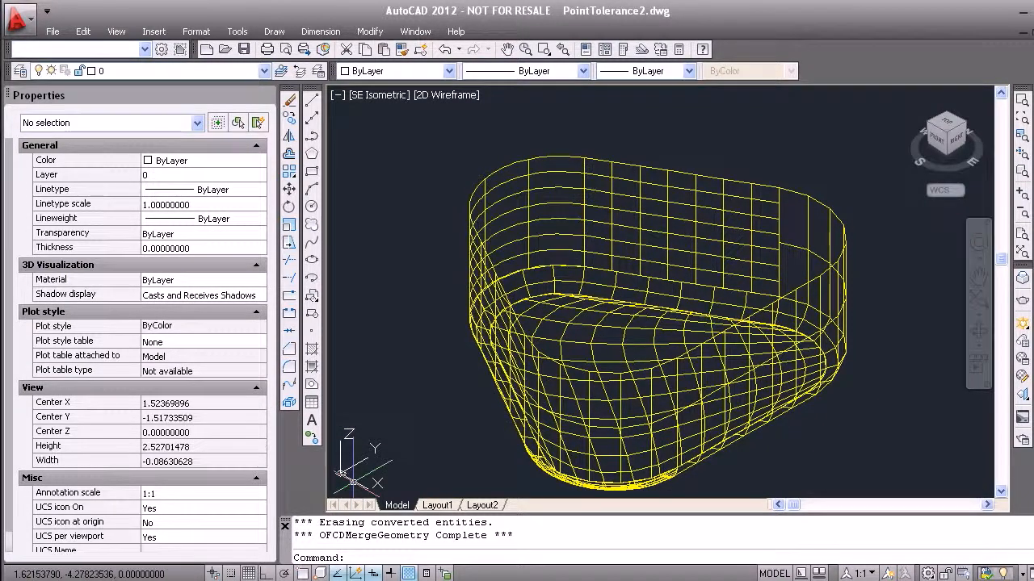
Redo the last geometry merge and undo it again to compare the triangular cup before and after merging
{"action": "key", "text": "ctrl+y"}
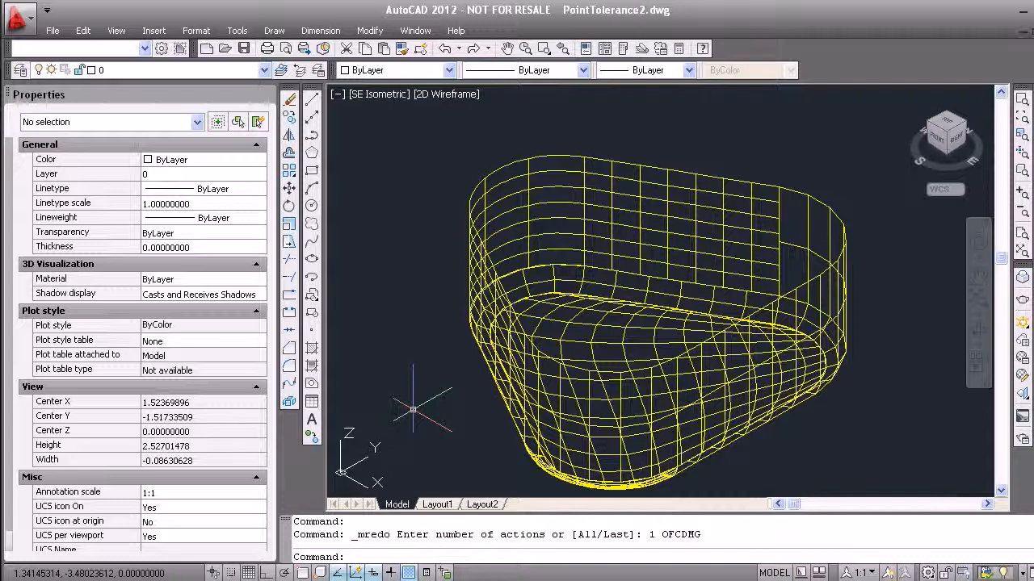
{"action": "left_click", "coordinate": [407, 412]}
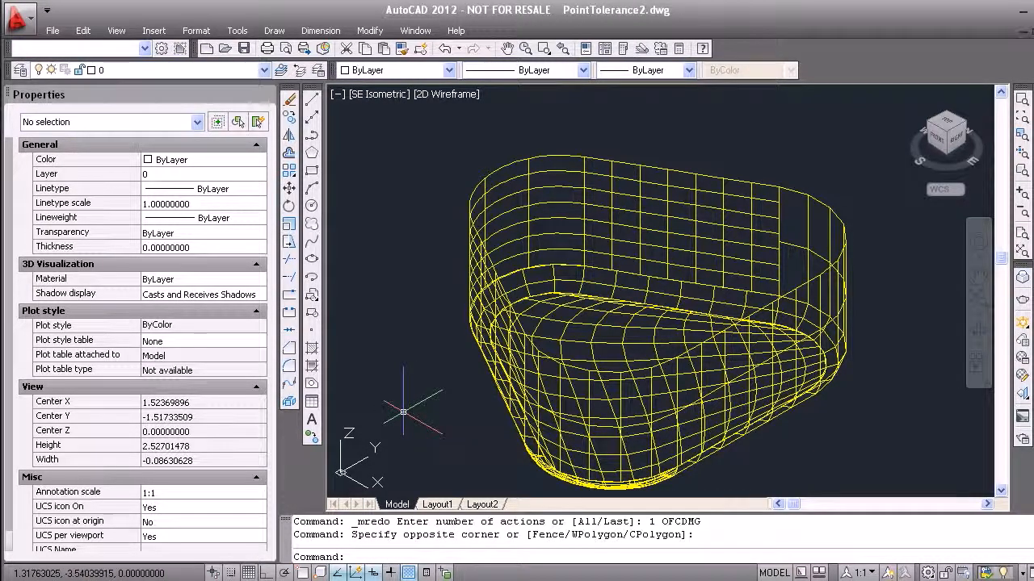
{"action": "key", "text": "ctrl+z"}
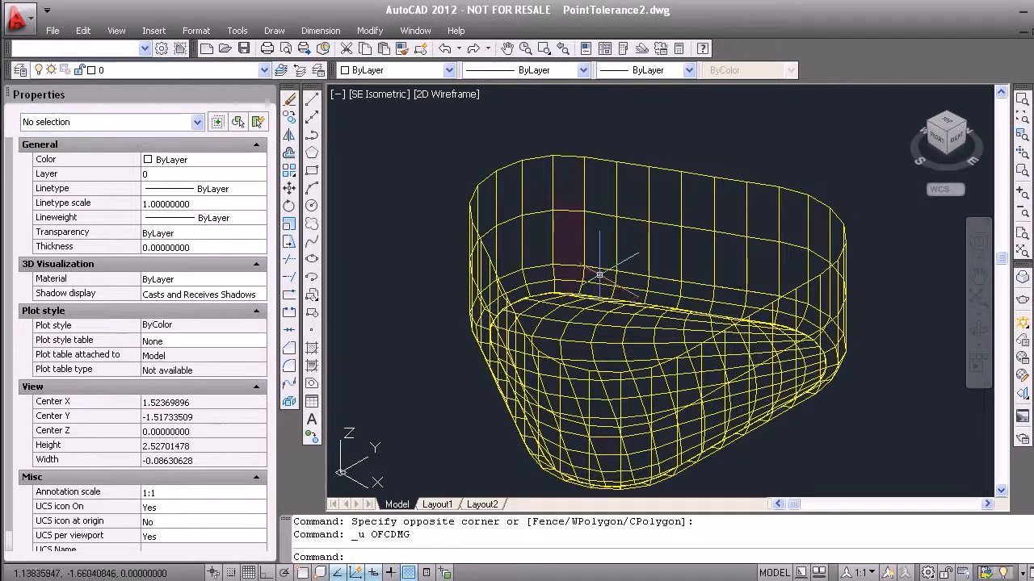
Examine at extreme magnification the corner where the triangular cup's wall edges meet, checking whether the mesh vertices coincide
{"action": "scroll", "coordinate": [594, 278], "scroll_direction": "up", "scroll_amount": 3}
{"action": "scroll", "coordinate": [572, 258], "scroll_direction": "up", "scroll_amount": 10}
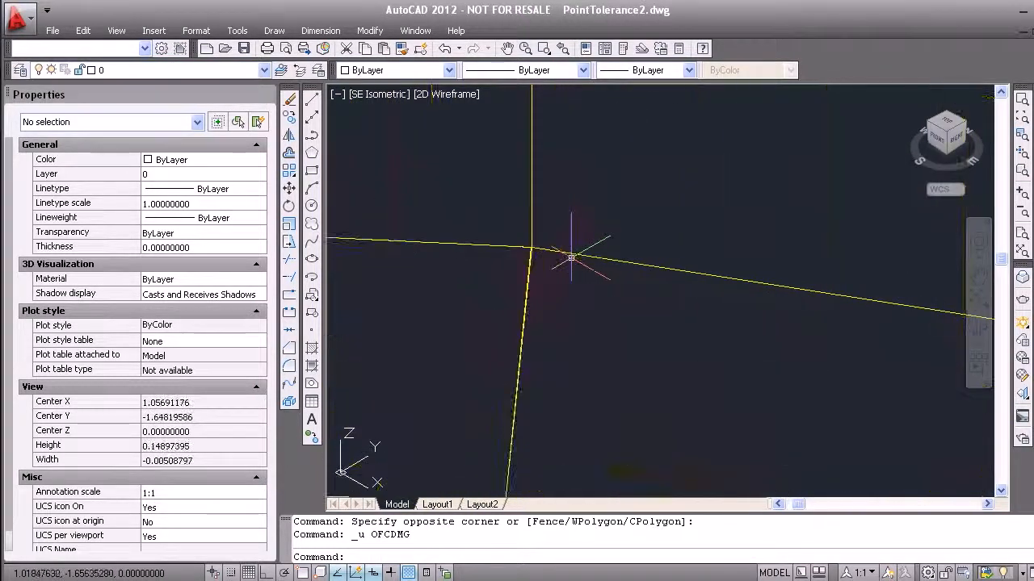
{"action": "scroll", "coordinate": [574, 436], "scroll_direction": "up", "scroll_amount": 8}
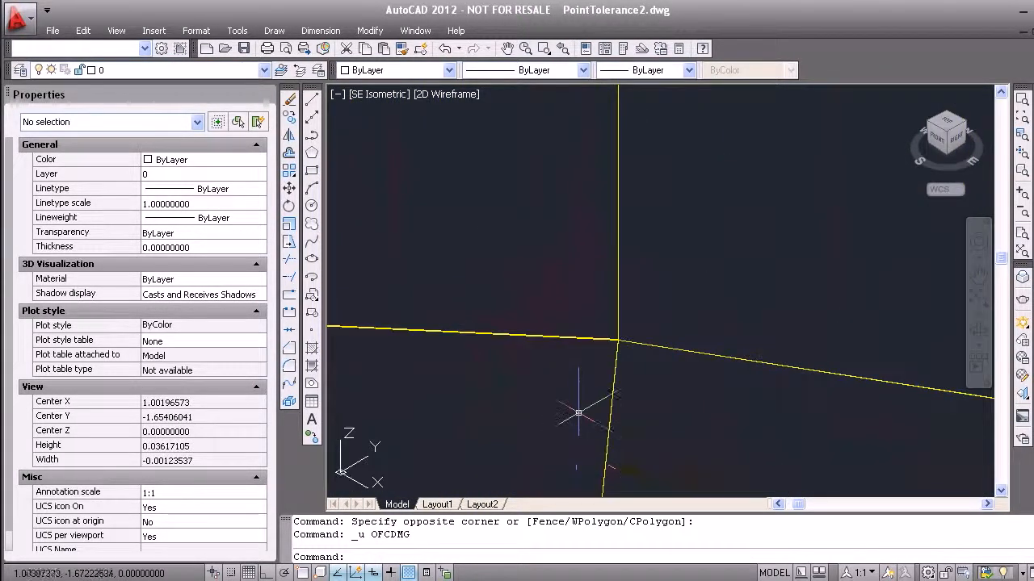
{"action": "scroll", "coordinate": [758, 123], "scroll_direction": "up", "scroll_amount": 10}
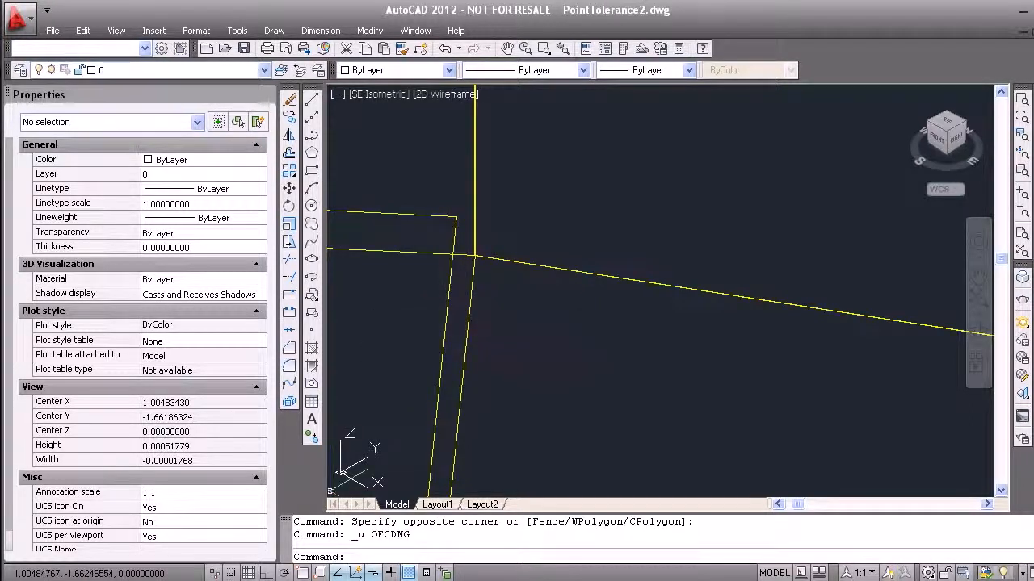
{"action": "left_click", "coordinate": [437, 504]}
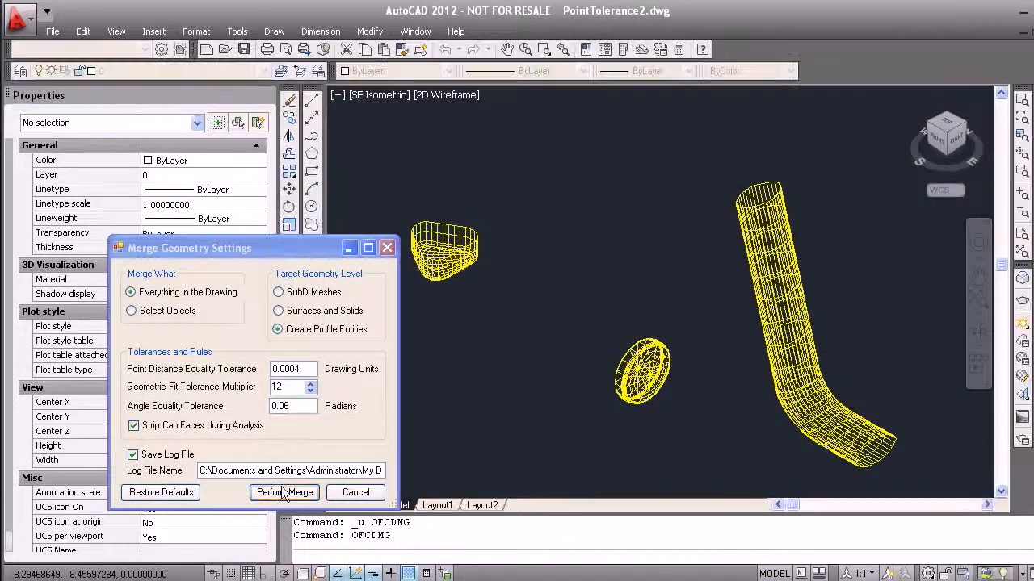
Merge everything in the drawing into profile entities with a 0.0004 point distance equality tolerance, and return from the Word log to AutoCAD to check the meshes
{"action": "left_click", "coordinate": [282, 493]}
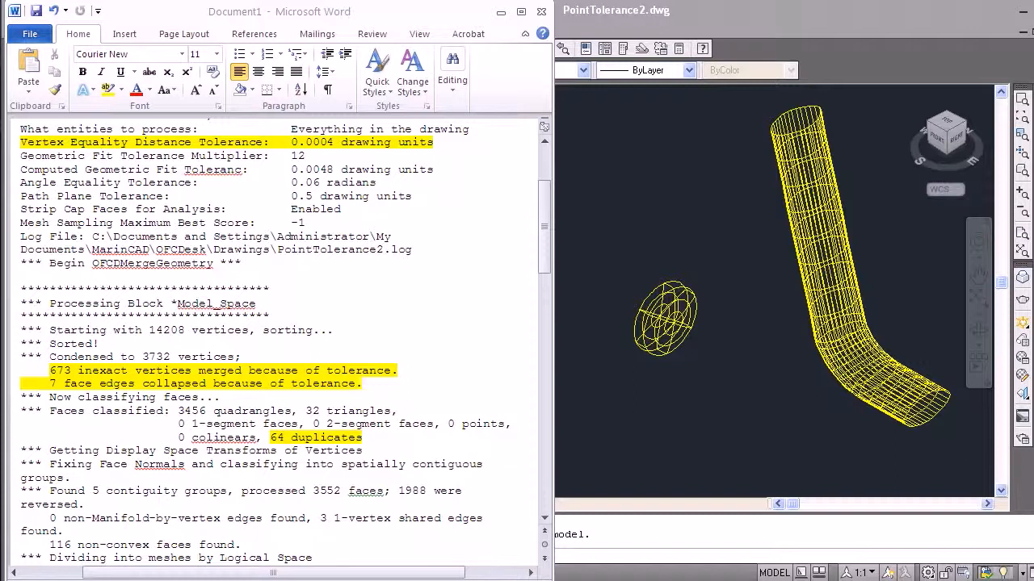
{"action": "key", "text": "alt+Tab"}
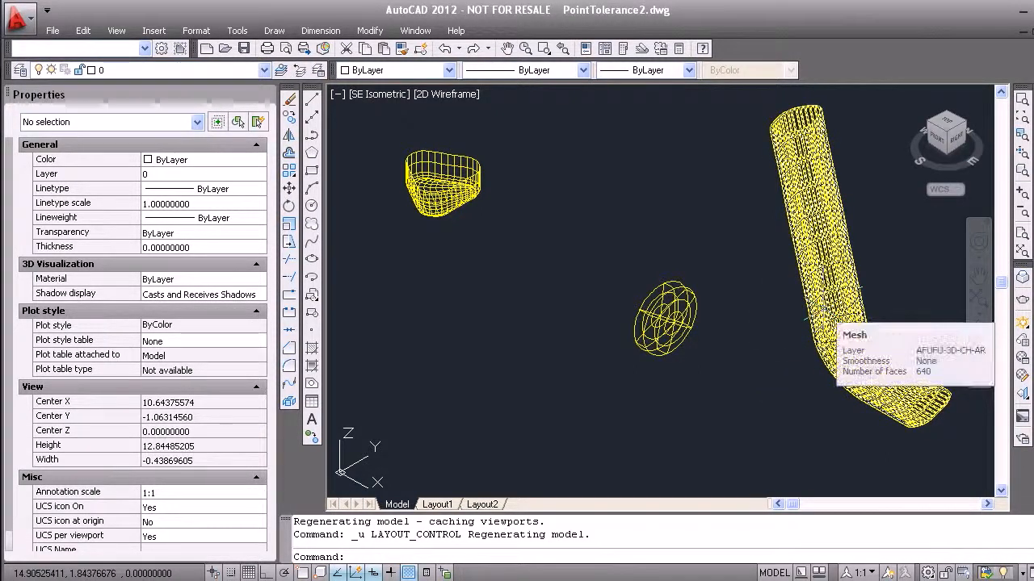
{"action": "mouse_move", "coordinate": [467, 171]}
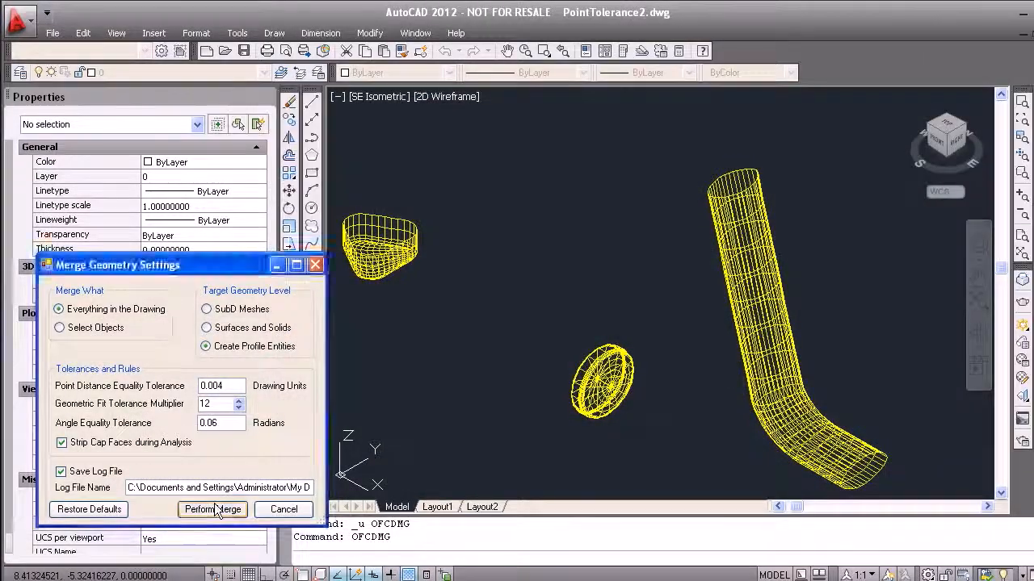
Merge everything in the drawing into profile entities with a 0.004 point distance equality tolerance and inspect the merged tube
{"action": "left_click", "coordinate": [212, 509]}
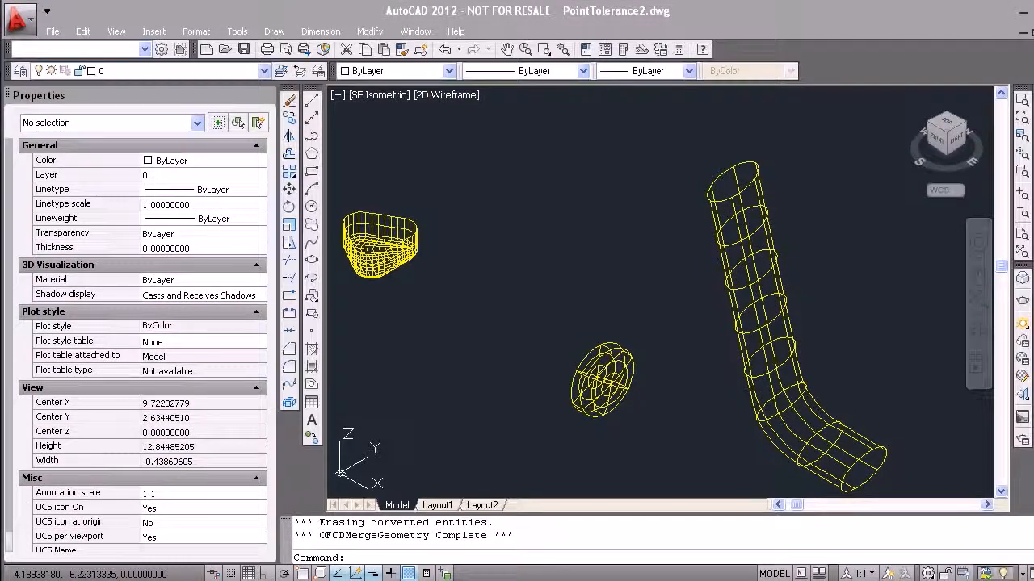
{"action": "key", "text": "alt+Tab"}
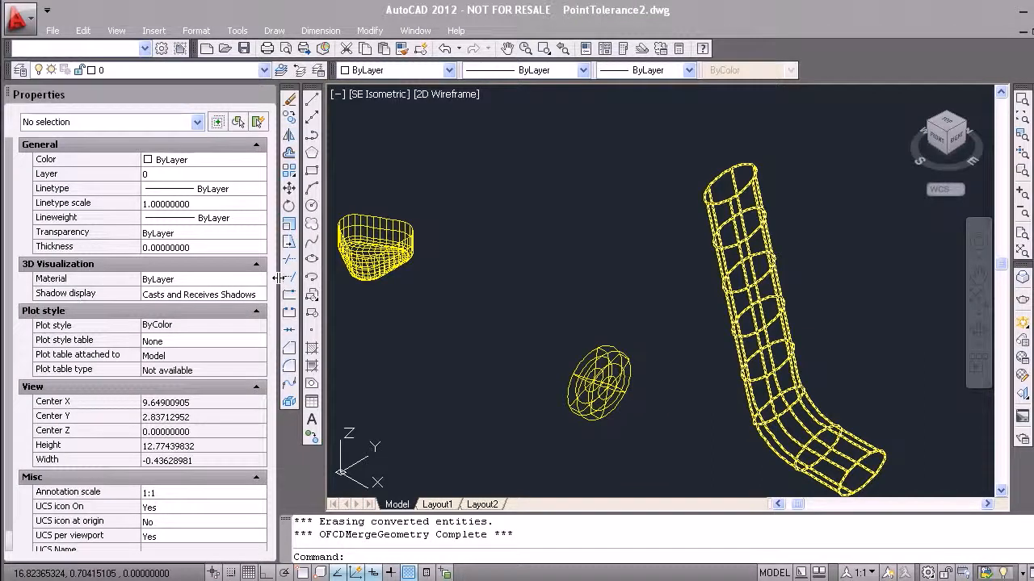
{"action": "left_click", "coordinate": [433, 251]}
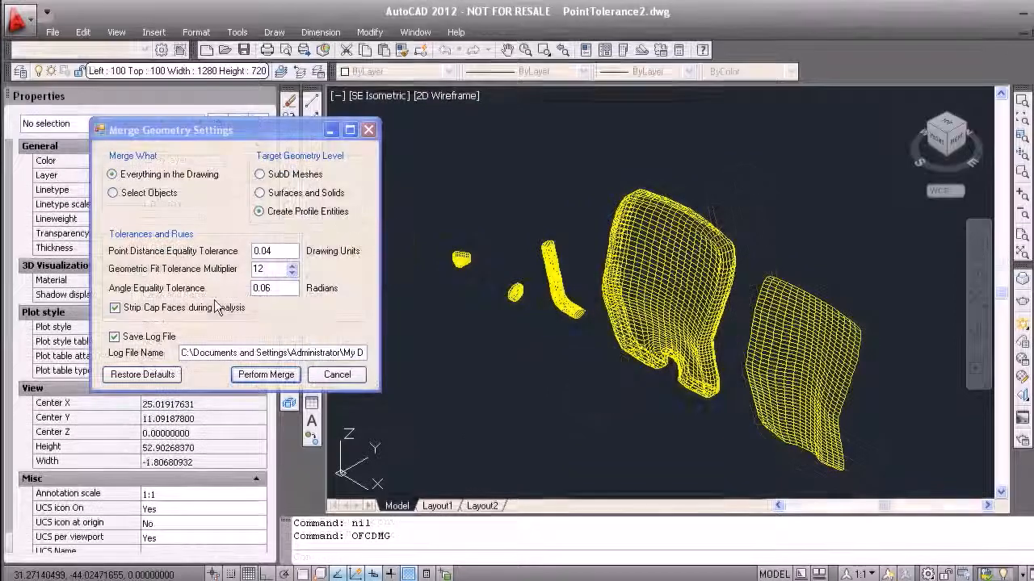
Merge everything in the drawing into profile entities with a 0.04 point distance equality tolerance and inspect the disc
{"action": "left_click", "coordinate": [272, 251]}
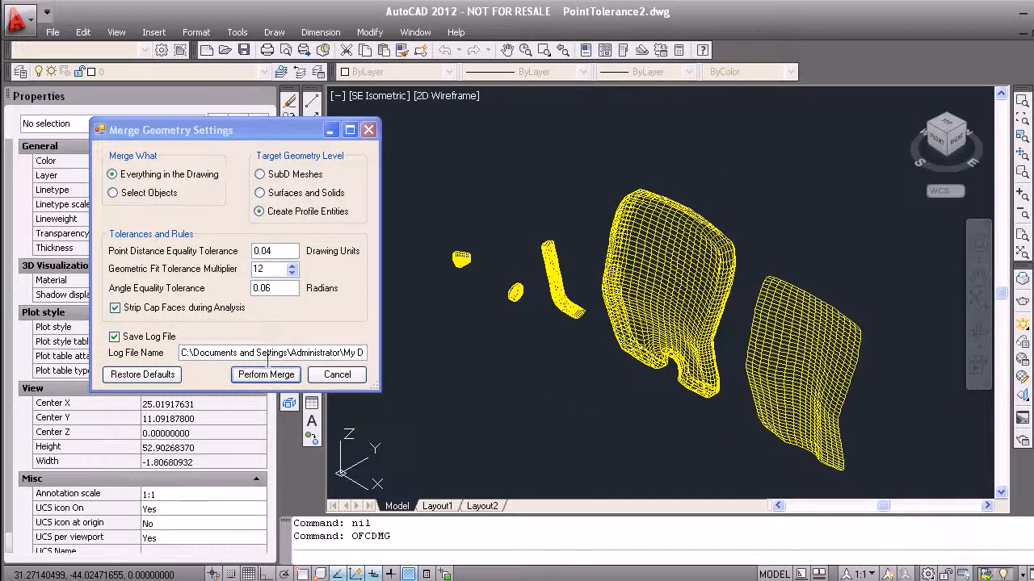
{"action": "left_click", "coordinate": [266, 383]}
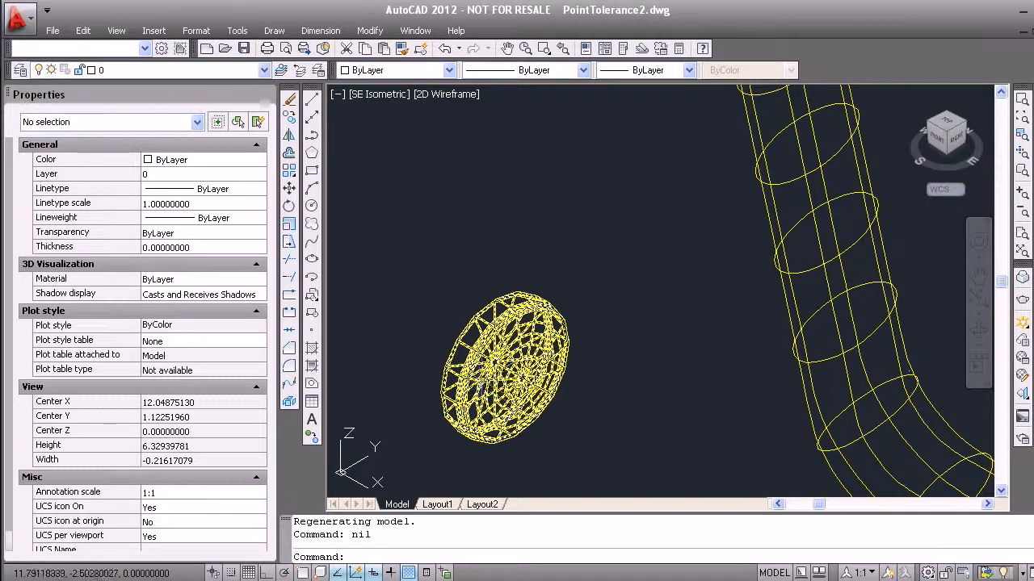
{"action": "mouse_move", "coordinate": [477, 373]}
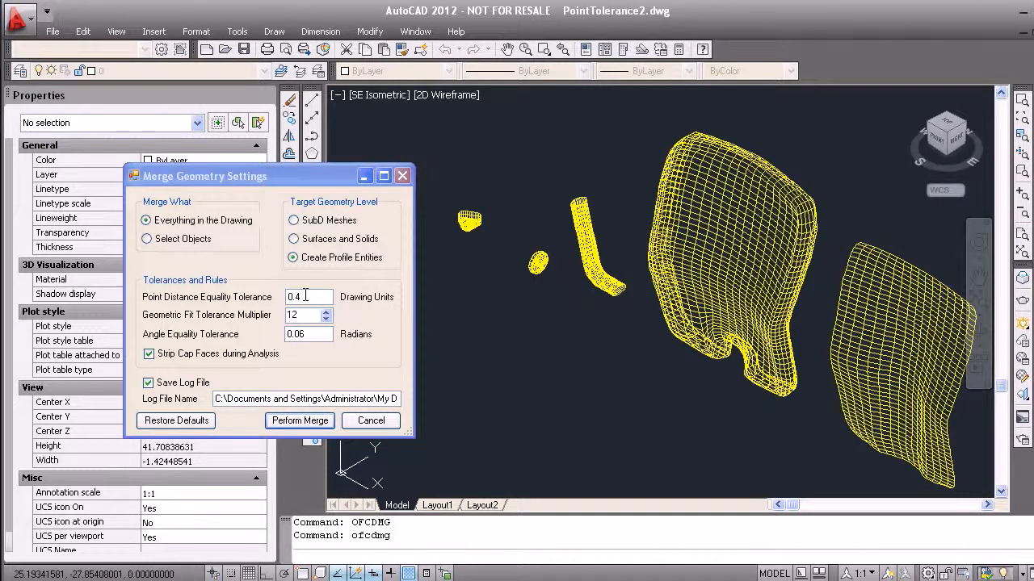
Merge everything into profile entities with a 0.4 point distance equality tolerance, and return from the Word log to AutoCAD to examine the small parts
{"action": "left_click", "coordinate": [297, 420]}
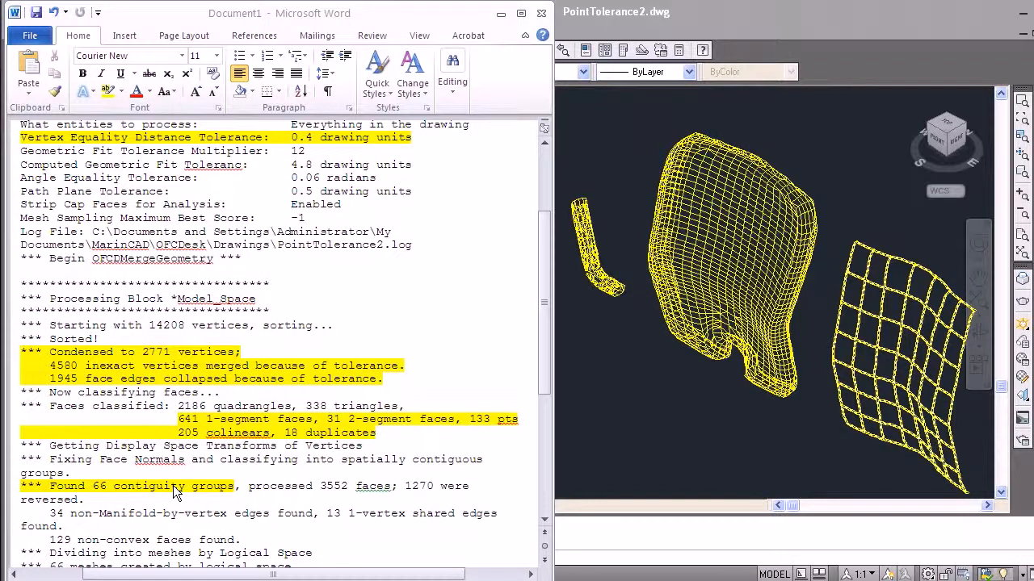
{"action": "left_click", "coordinate": [501, 13]}
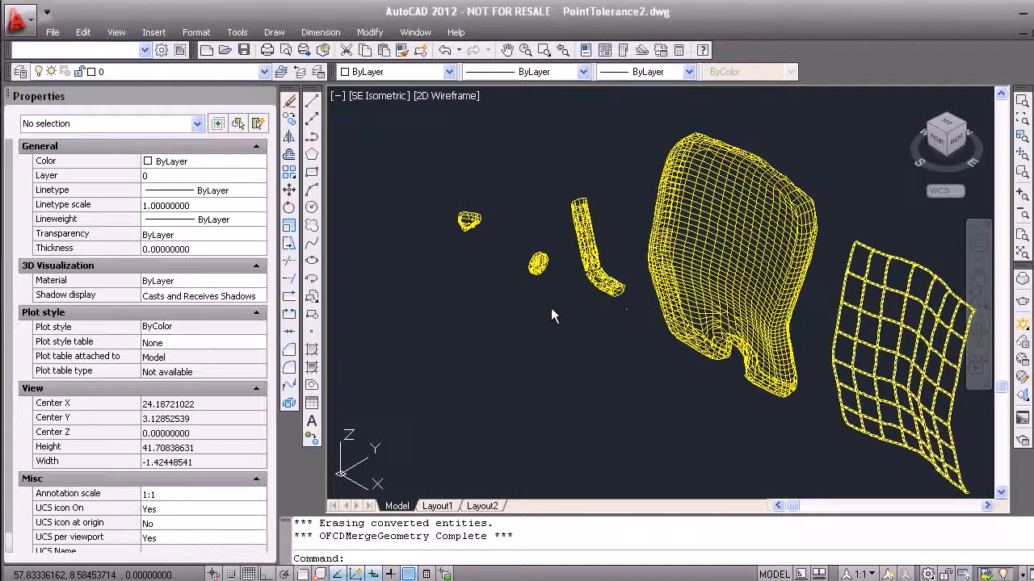
{"action": "scroll", "coordinate": [604, 252], "scroll_direction": "up", "scroll_amount": 5}
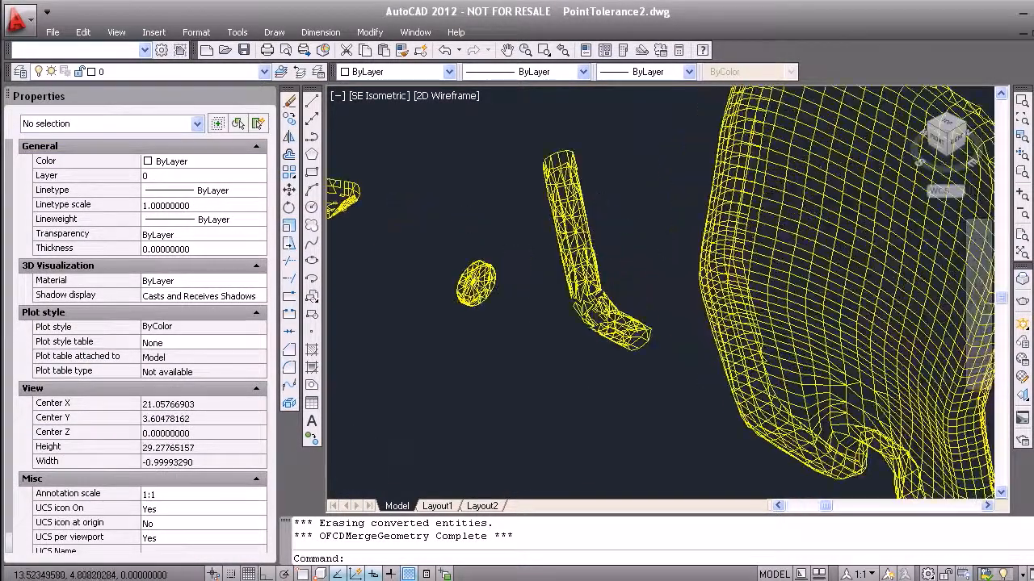
{"action": "scroll", "coordinate": [565, 279], "scroll_direction": "down", "scroll_amount": 2}
{"action": "scroll", "coordinate": [555, 278], "scroll_direction": "down", "scroll_amount": 4}
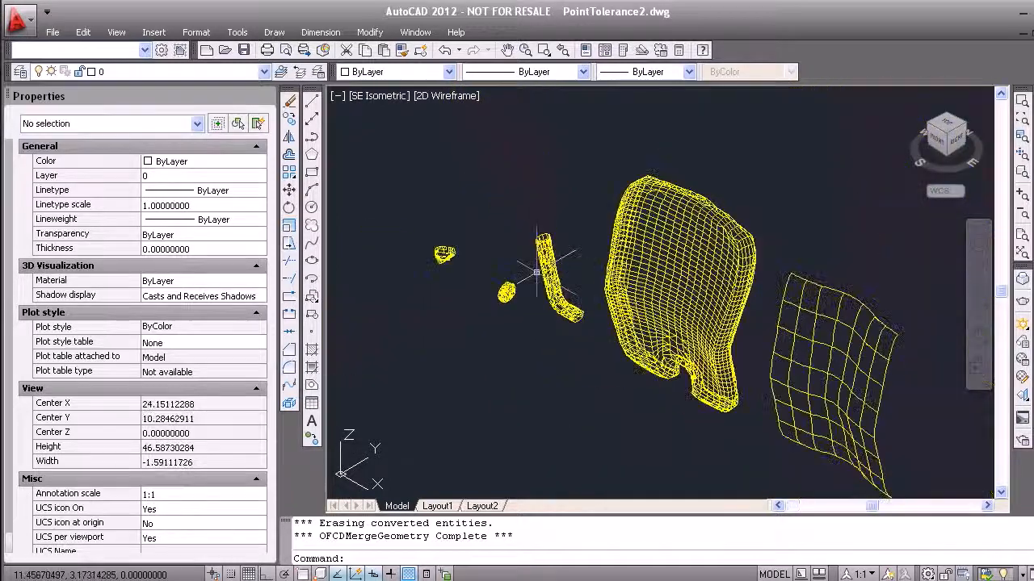
{"action": "scroll", "coordinate": [436, 250], "scroll_direction": "up", "scroll_amount": 3}
{"action": "scroll", "coordinate": [426, 260], "scroll_direction": "down", "scroll_amount": 4}
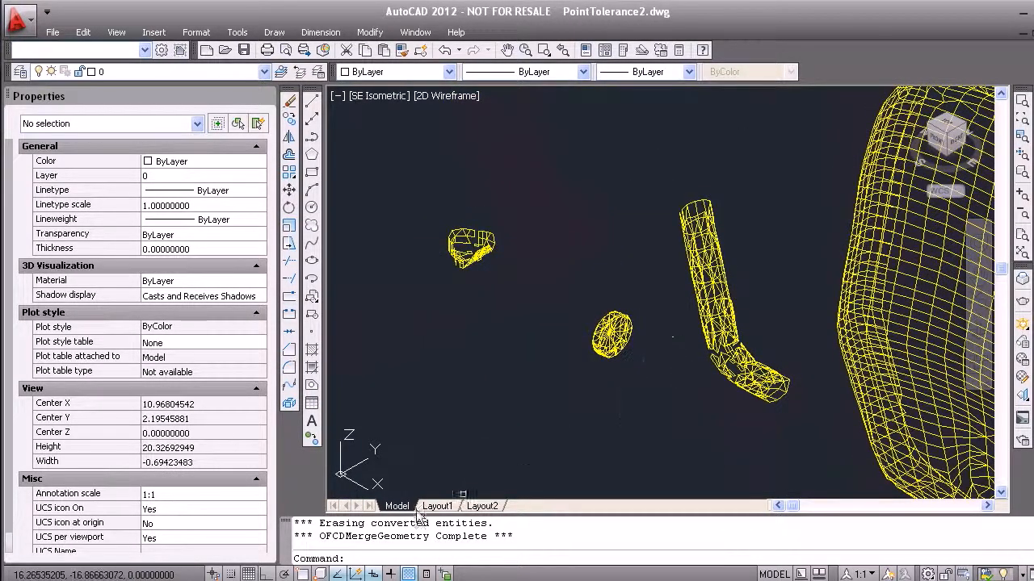
{"action": "scroll", "coordinate": [345, 287], "scroll_direction": "down", "scroll_amount": 3}
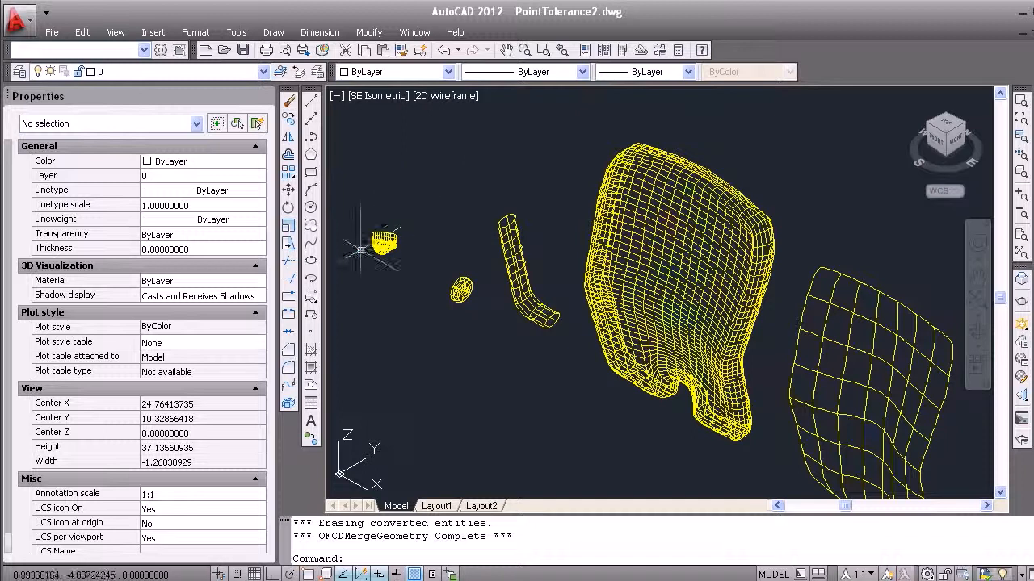
Merge everything into SubD meshes with a 1e-017 point distance equality tolerance, and explode the triangular cup's selected wall meshes
{"action": "scroll", "coordinate": [360, 247], "scroll_direction": "up", "scroll_amount": 5}
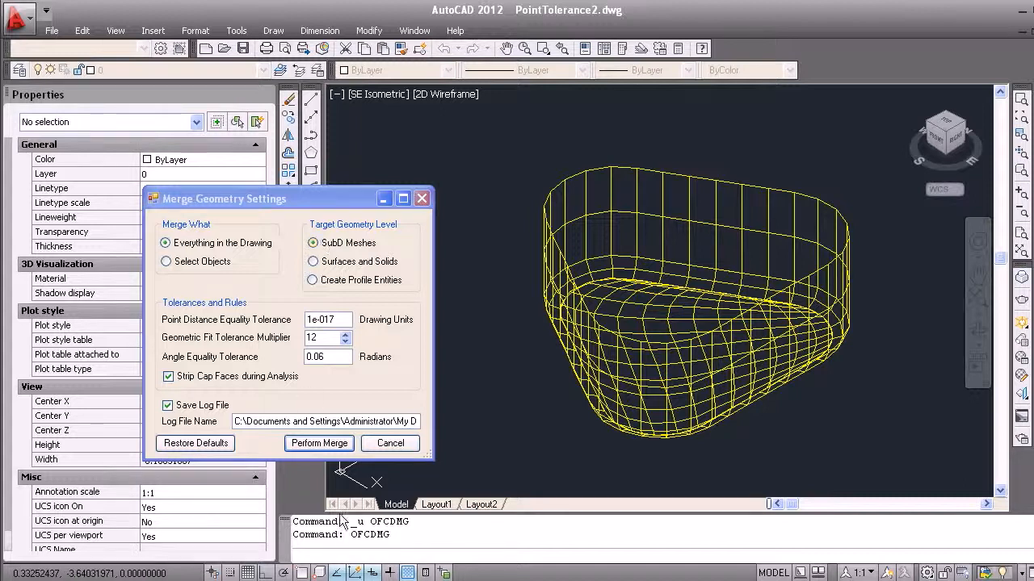
{"action": "left_click", "coordinate": [338, 446]}
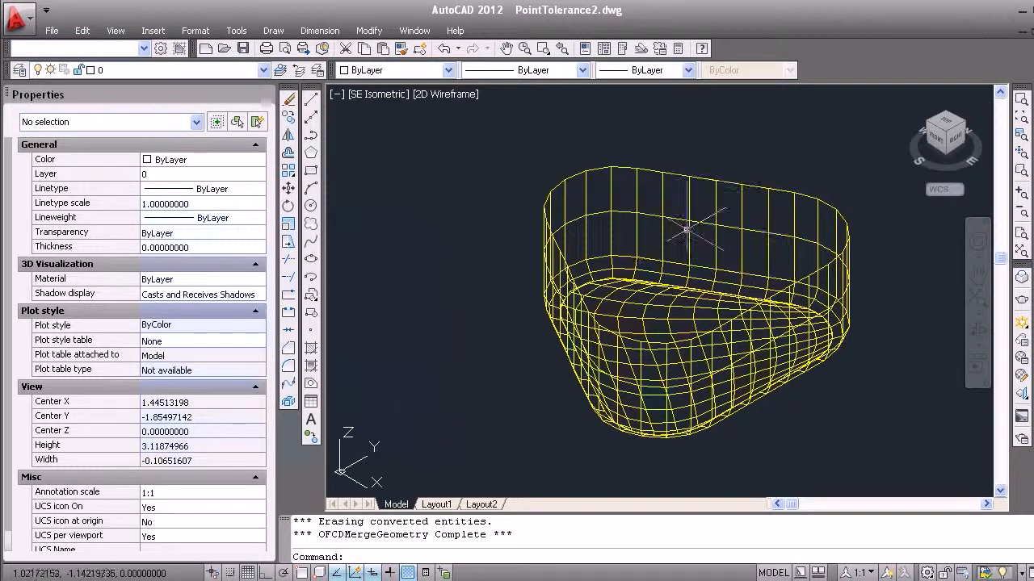
{"action": "left_click", "coordinate": [543, 404]}
{"action": "key", "text": "Escape"}
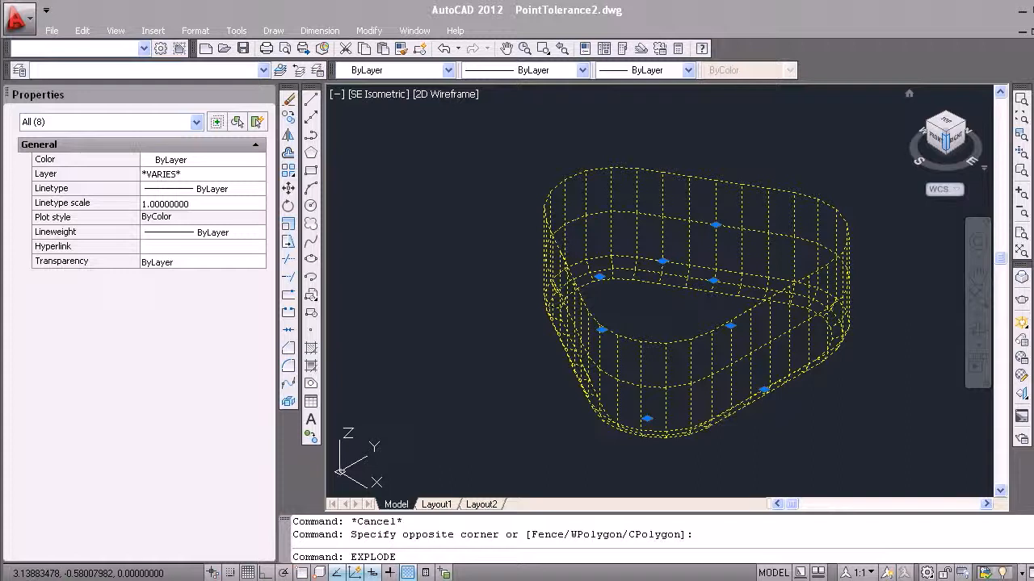
{"action": "key", "text": "Return"}
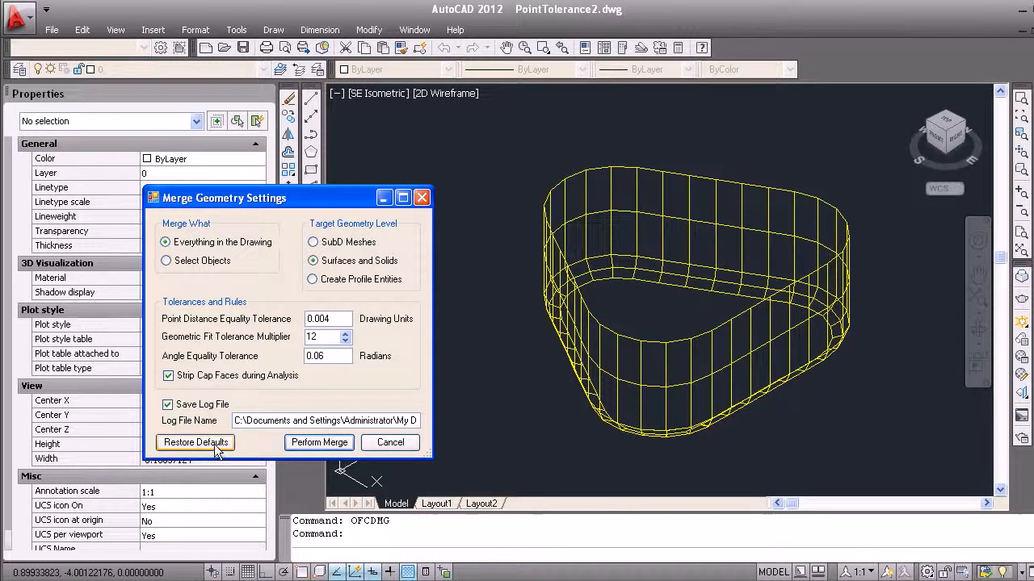
Merge everything into surfaces and solids with a 0.004 point distance equality tolerance, and display the triangular cup in the Shaded visual style
{"action": "left_click", "coordinate": [318, 445]}
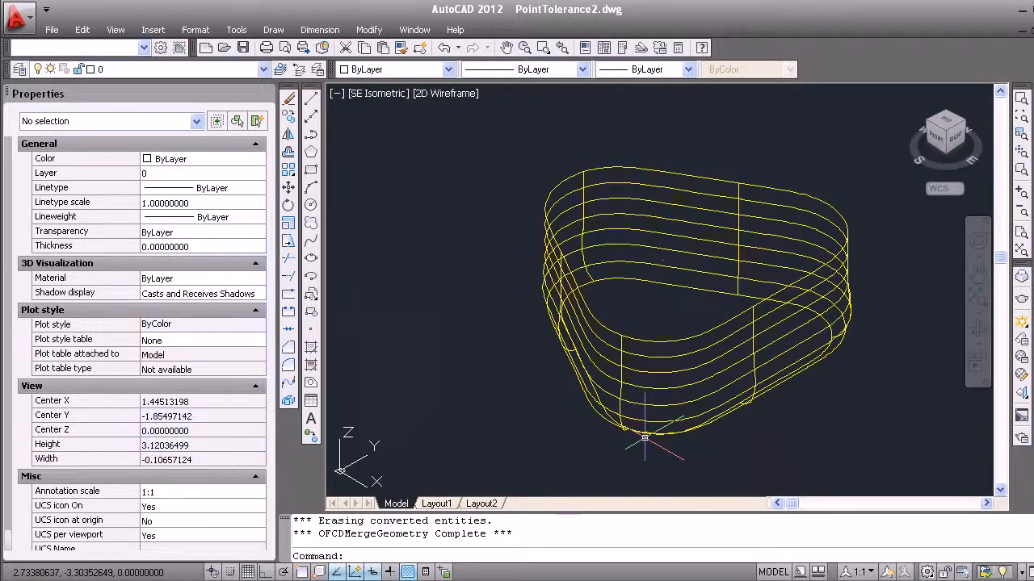
{"action": "type", "text": "shad"}
{"action": "key", "text": "Return"}
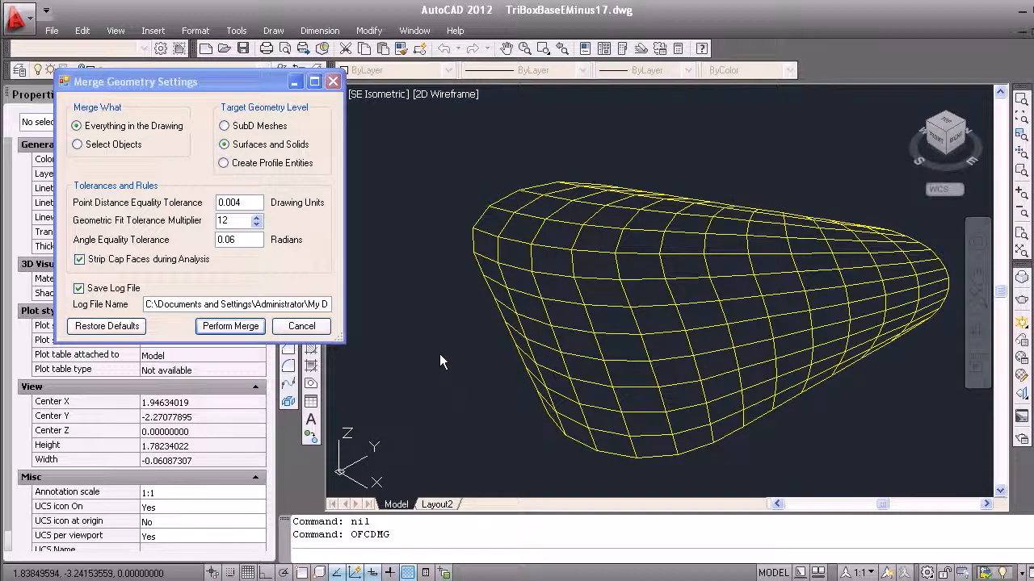
Merge the triangular base in TriBoxBaseEMinus17.dwg into surfaces and solids with a 0.004 tolerance, and apply the Shaded visual style
{"action": "left_click", "coordinate": [230, 327]}
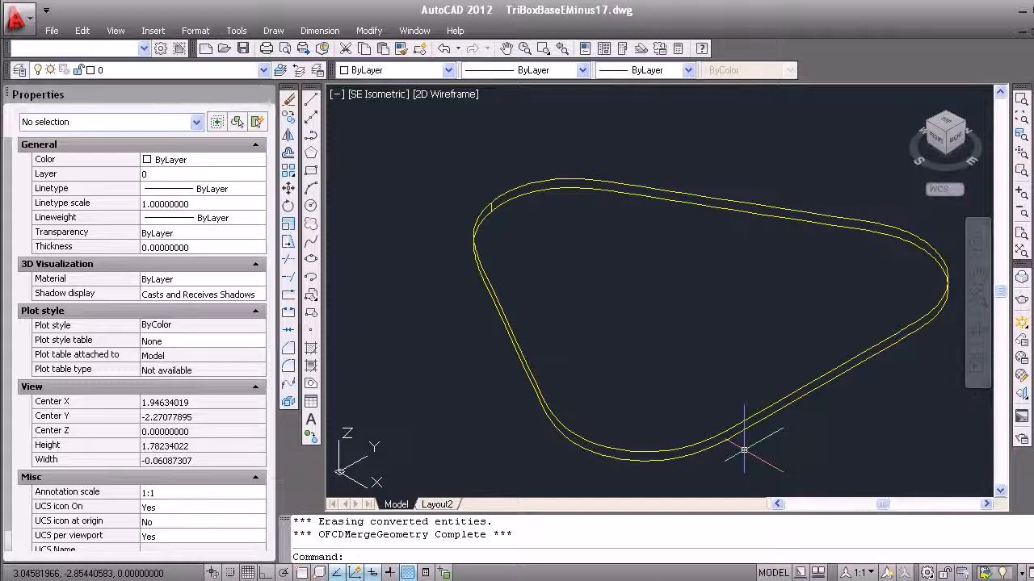
{"action": "type", "text": "shade"}
{"action": "key", "text": "Return"}
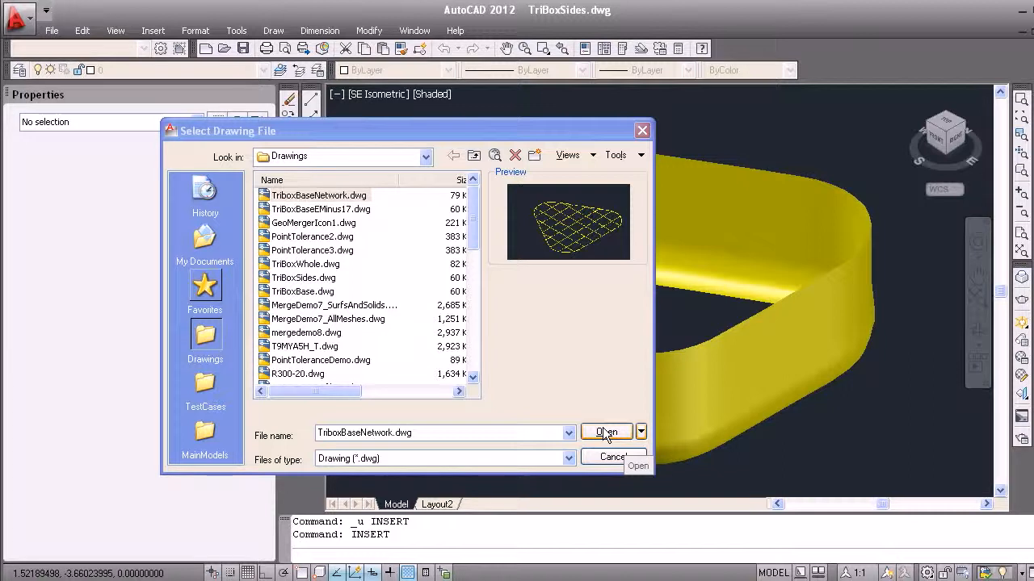
Insert TriboxBaseNetwork.dwg into the cup's side walls drawing at 0,0,0 with a uniform scale of 1 and no rotation
{"action": "left_click", "coordinate": [606, 432]}
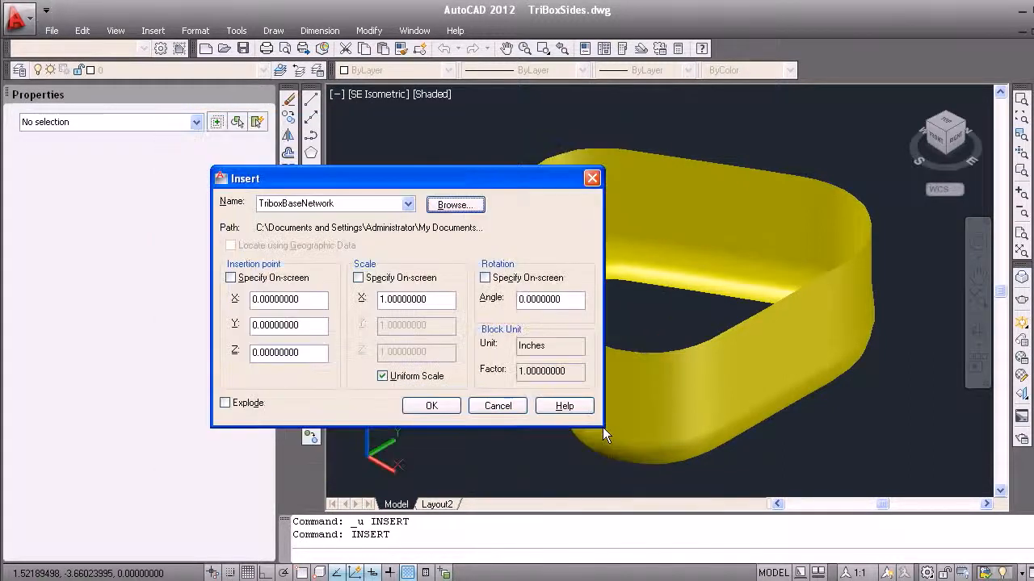
{"action": "left_click", "coordinate": [455, 408]}
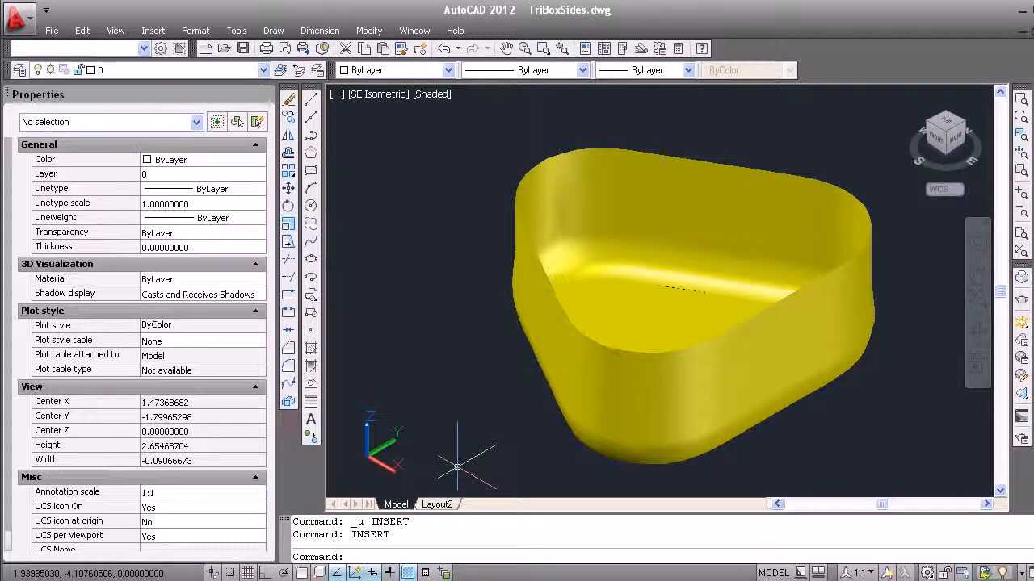
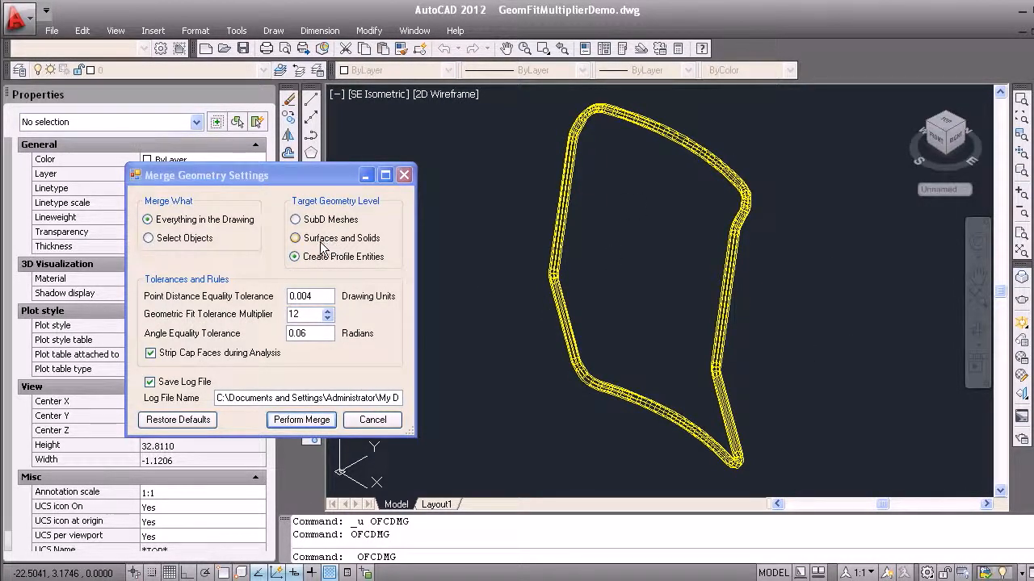
Merge the tubular frame into profile entities with a geometric fit tolerance multiplier of 12, and examine the cross-section circles in GeomFitMultiplierDemo2.dwg
{"action": "left_click", "coordinate": [293, 414]}
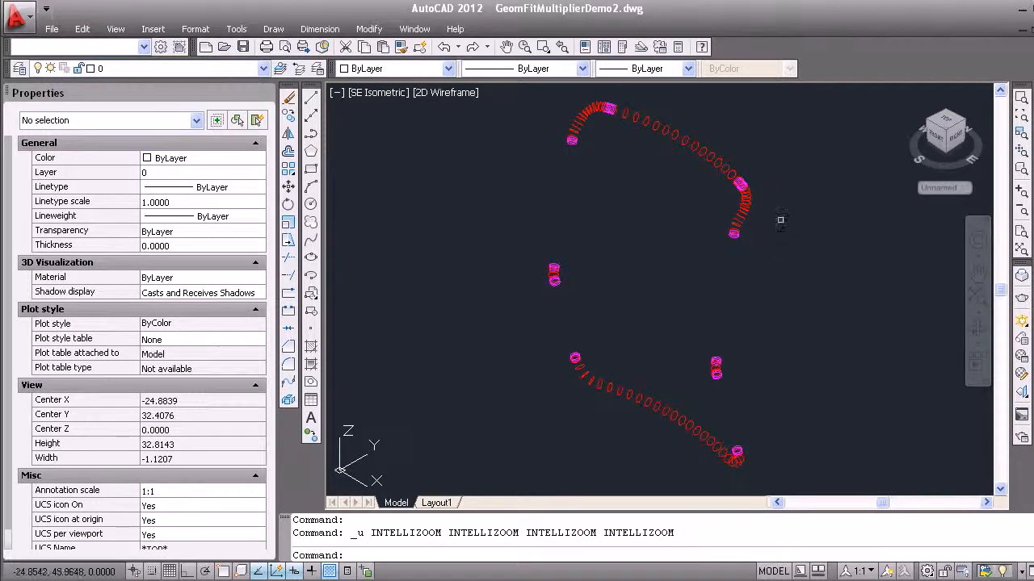
{"action": "scroll", "coordinate": [782, 208], "scroll_direction": "up", "scroll_amount": 3}
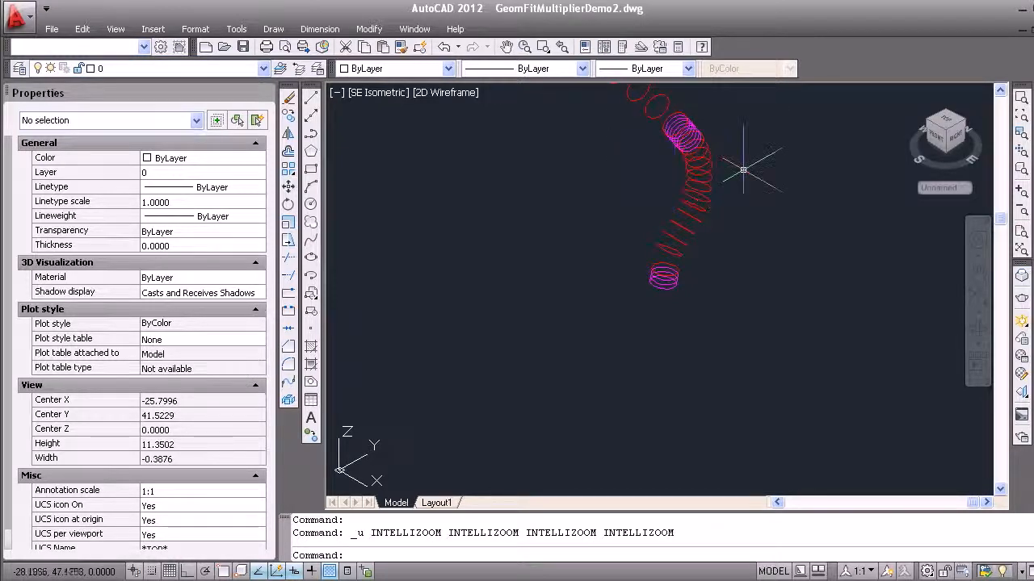
{"action": "scroll", "coordinate": [715, 171], "scroll_direction": "up", "scroll_amount": 3}
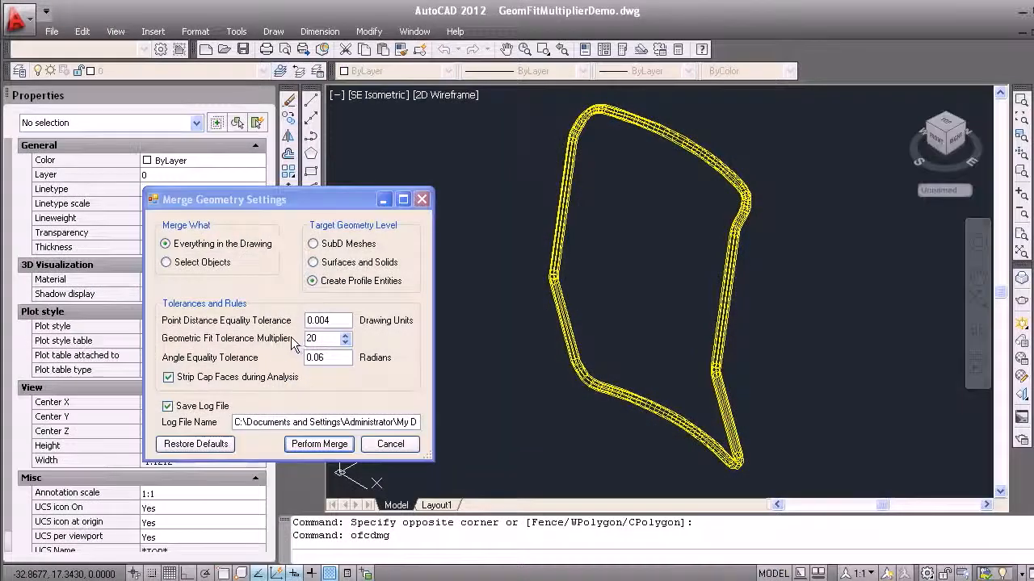
Merge the tubular frame into profile entities with a 0.004 point distance equality tolerance and a geometric fit tolerance multiplier of 20
{"action": "left_click", "coordinate": [325, 338]}
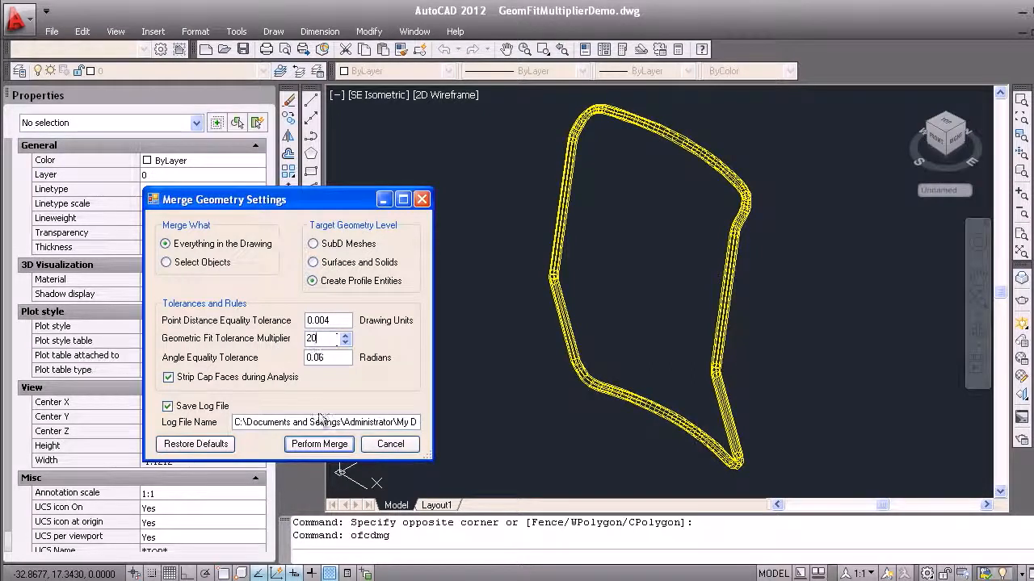
{"action": "left_click", "coordinate": [316, 445]}
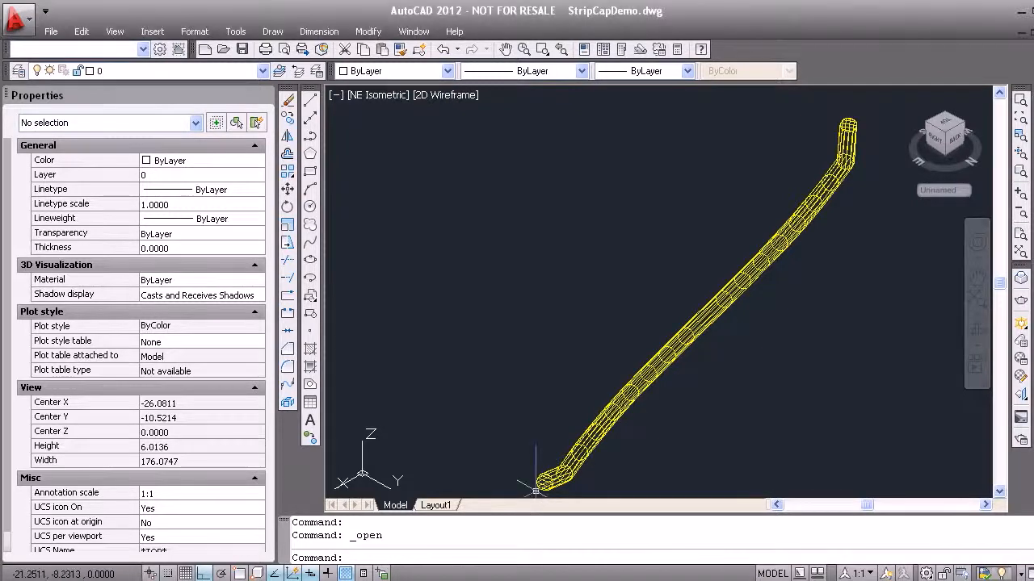
Merge the bent tube in StripCapDemo.dwg into profile entities with cap face stripping enabled, a 0.004 tolerance and a fit multiplier of 12
{"action": "scroll", "coordinate": [536, 489], "scroll_direction": "up", "scroll_amount": 10}
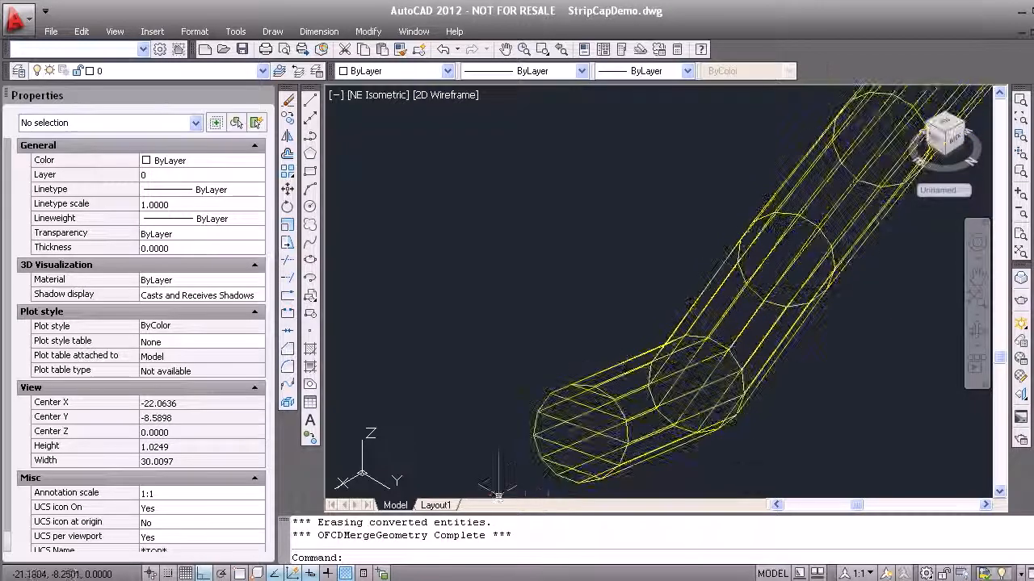
{"action": "type", "text": "OFCDMG"}
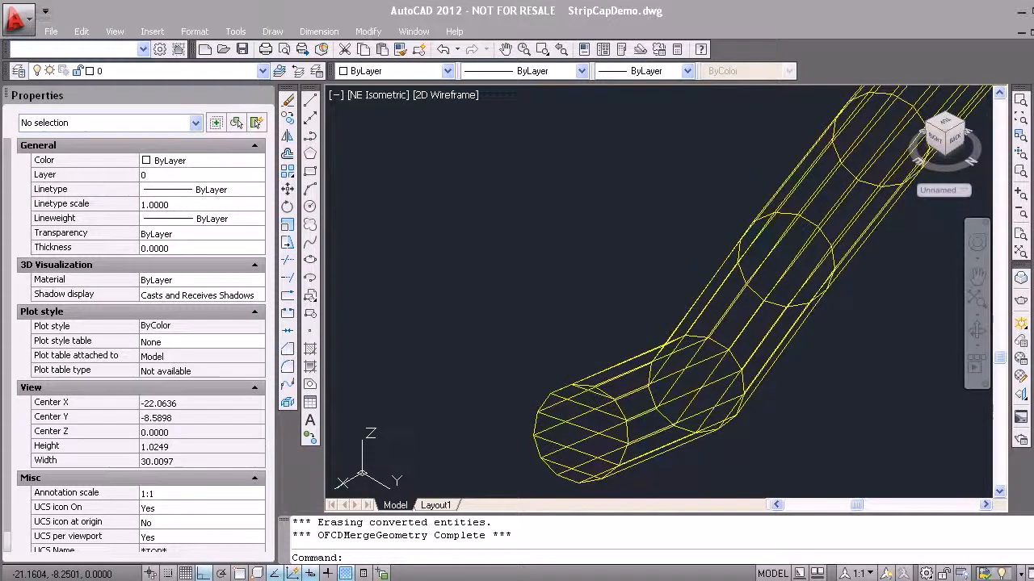
{"action": "key", "text": "Return"}
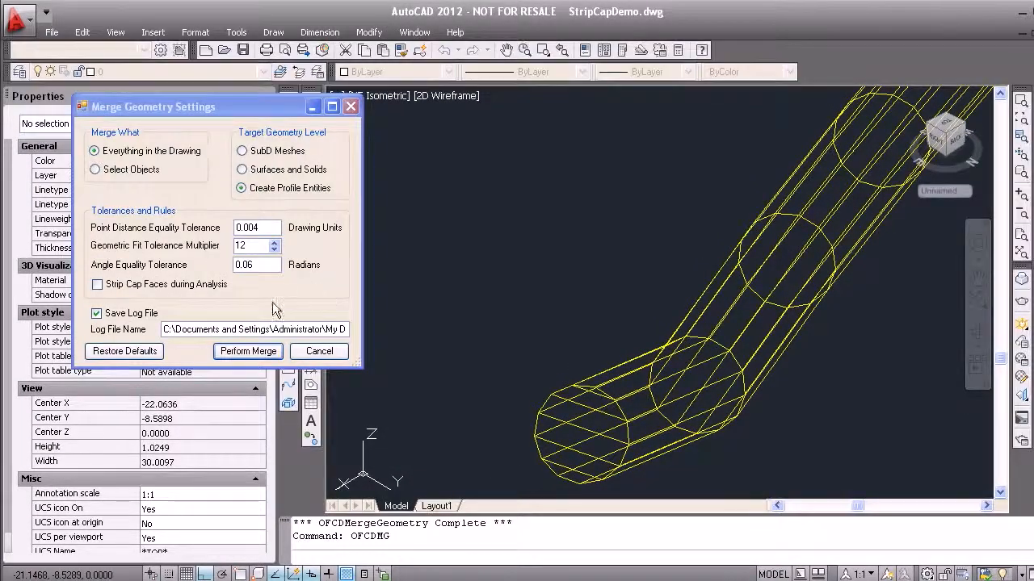
{"action": "left_click", "coordinate": [97, 285]}
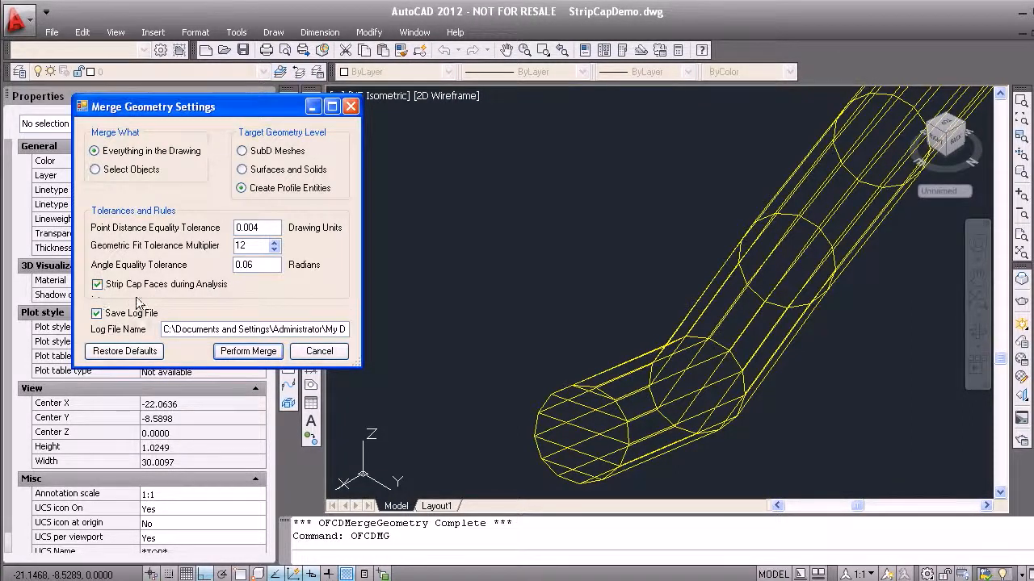
{"action": "left_click", "coordinate": [228, 354]}
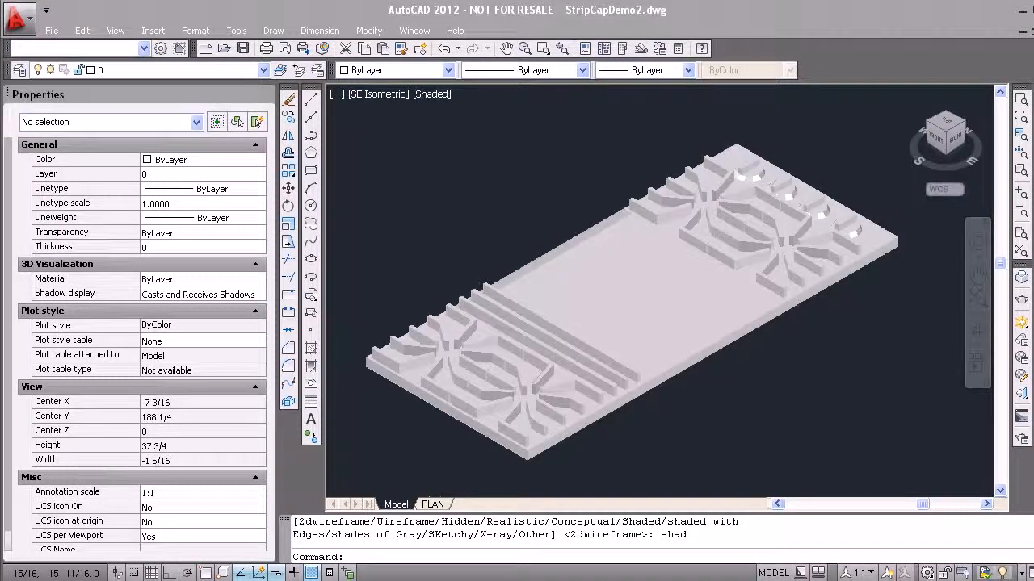
Merge the ribbed panel in StripCapDemo2.dwg into profile entities with cap face stripping disabled and a 0.004 point distance equality tolerance
{"action": "type", "text": "OFCDMG"}
{"action": "key", "text": "Return"}
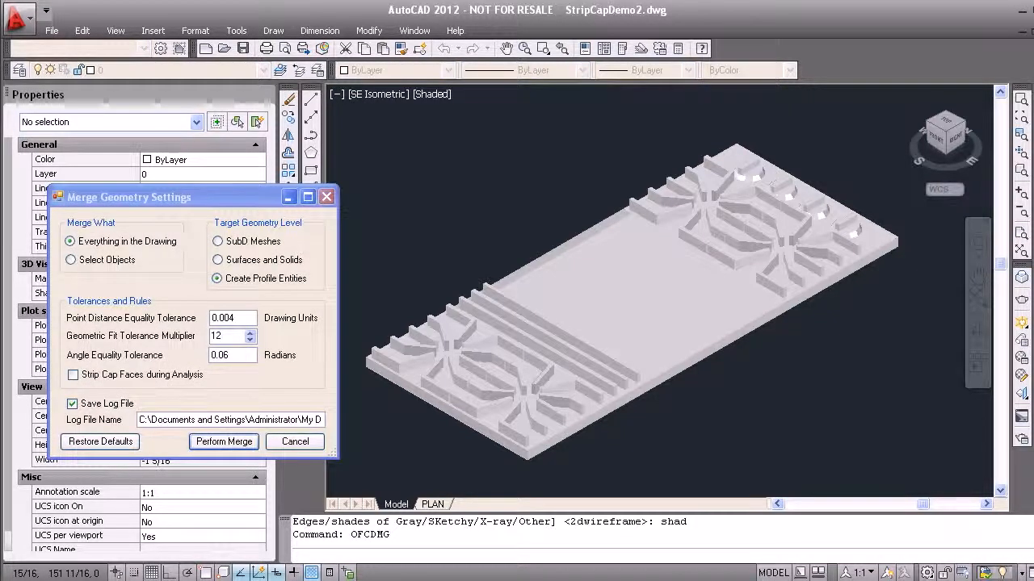
{"action": "left_click", "coordinate": [245, 444]}
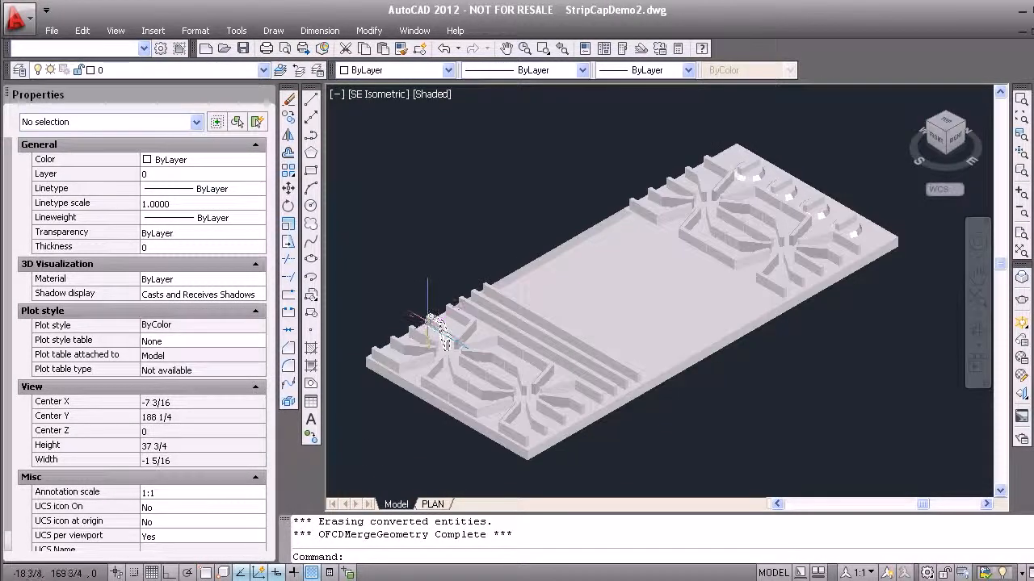
Merge the ribbed panel into profile entities with cap face stripping enabled, a 0.004 tolerance and fit multiplier of 12, and examine the object types and ribs
{"action": "scroll", "coordinate": [434, 323], "scroll_direction": "up", "scroll_amount": 8}
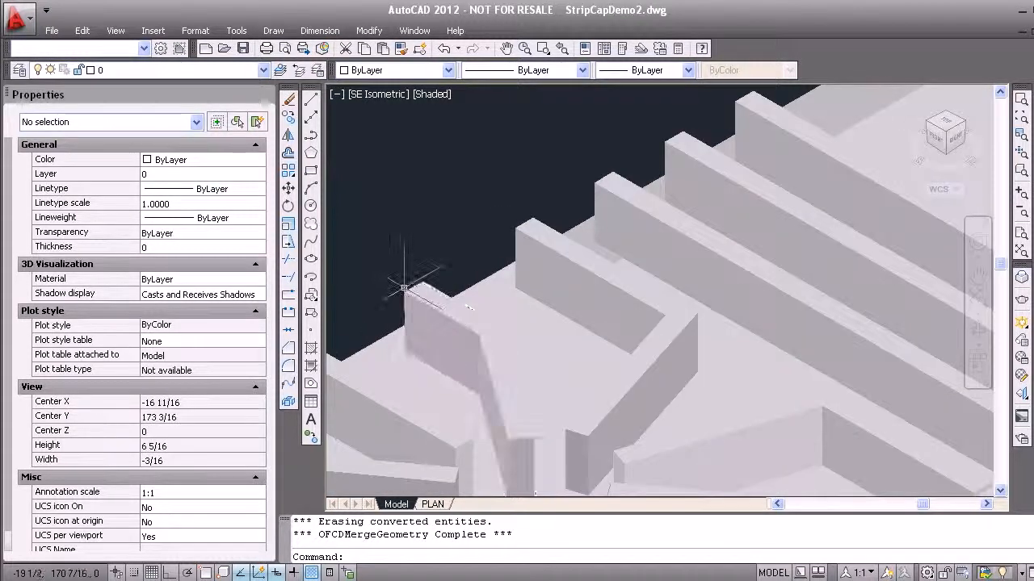
{"action": "scroll", "coordinate": [406, 290], "scroll_direction": "down", "scroll_amount": 6}
{"action": "scroll", "coordinate": [405, 289], "scroll_direction": "down", "scroll_amount": 2}
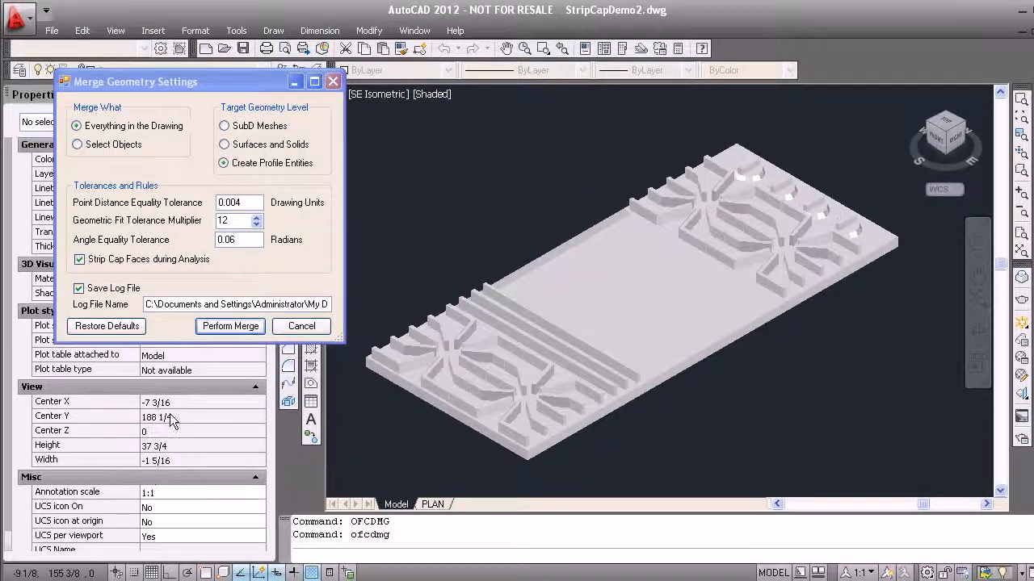
{"action": "left_click", "coordinate": [223, 328]}
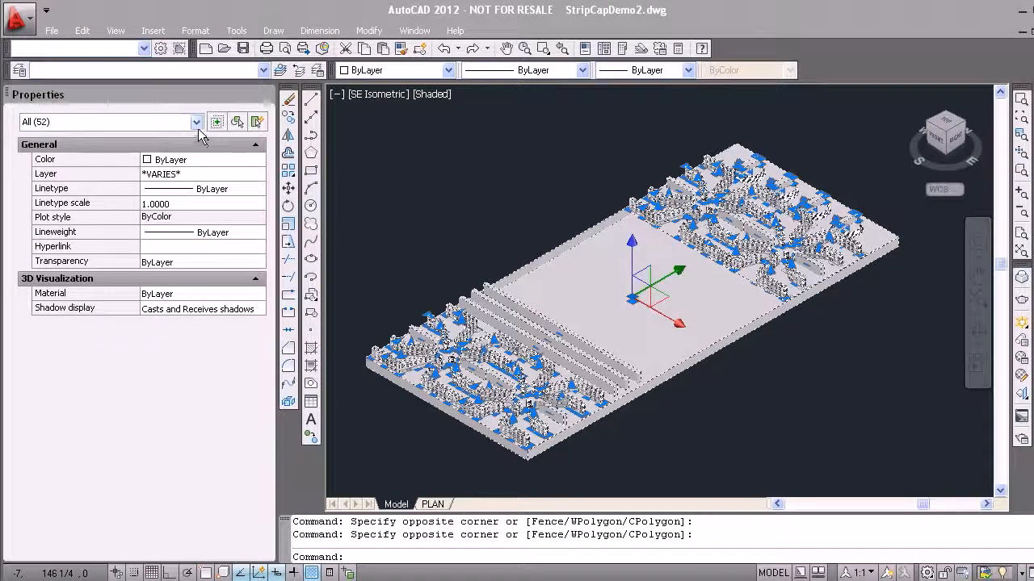
{"action": "left_click", "coordinate": [196, 122]}
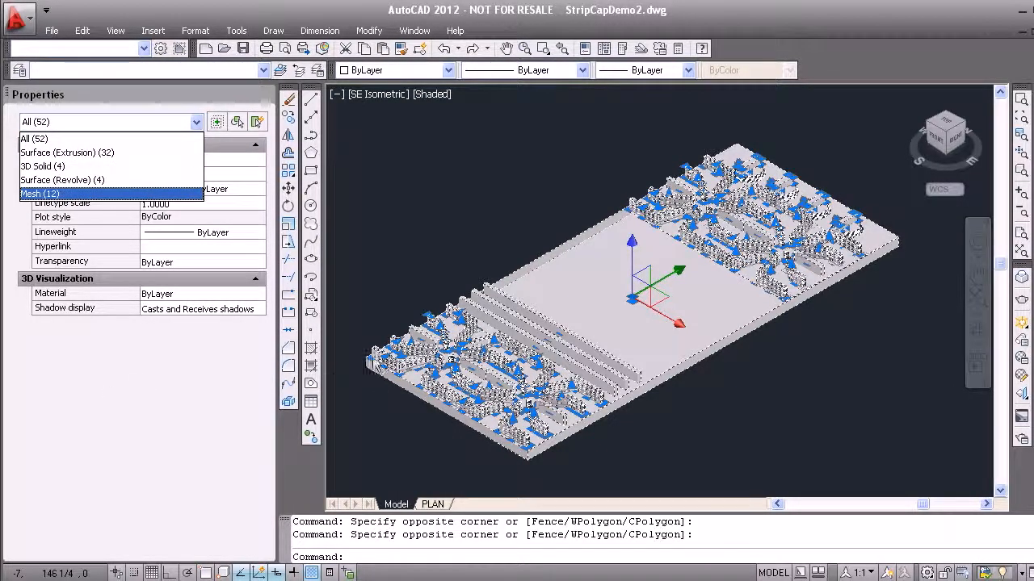
{"action": "key", "text": "Escape"}
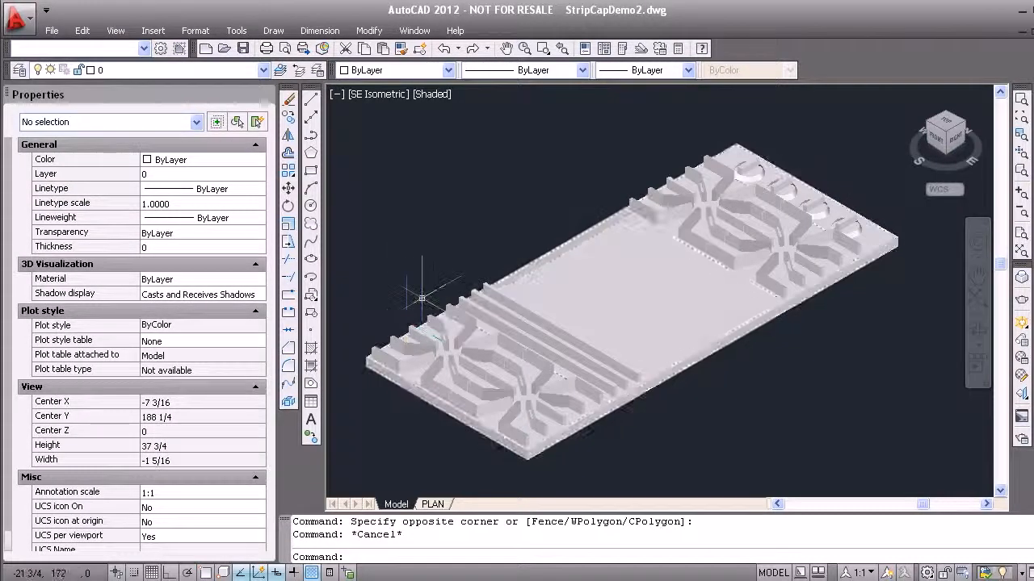
{"action": "scroll", "coordinate": [428, 319], "scroll_direction": "up", "scroll_amount": 10}
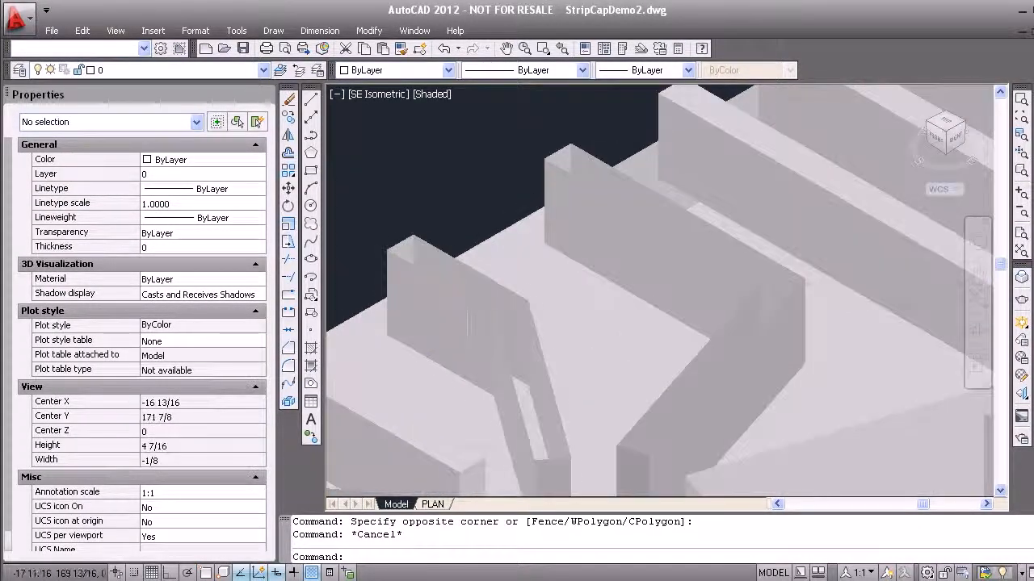